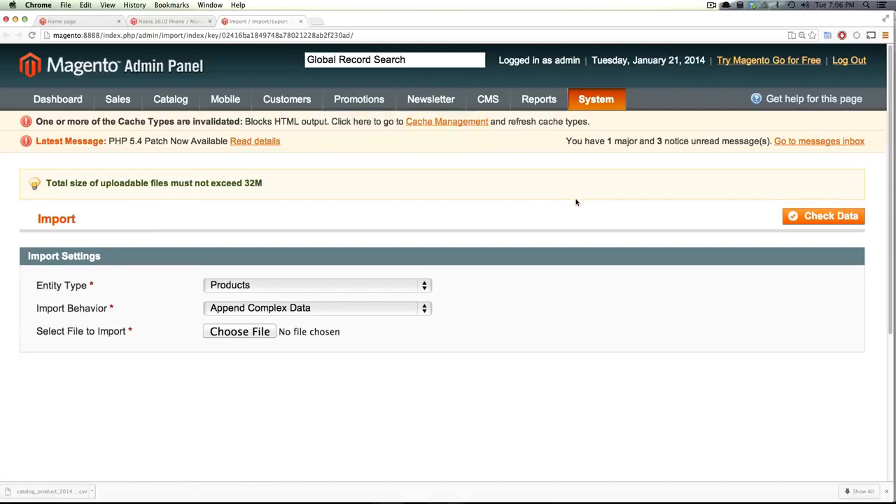
# Open the System > Import/Export > Export page in a new browser tab
pyautogui.moveTo(588, 105)
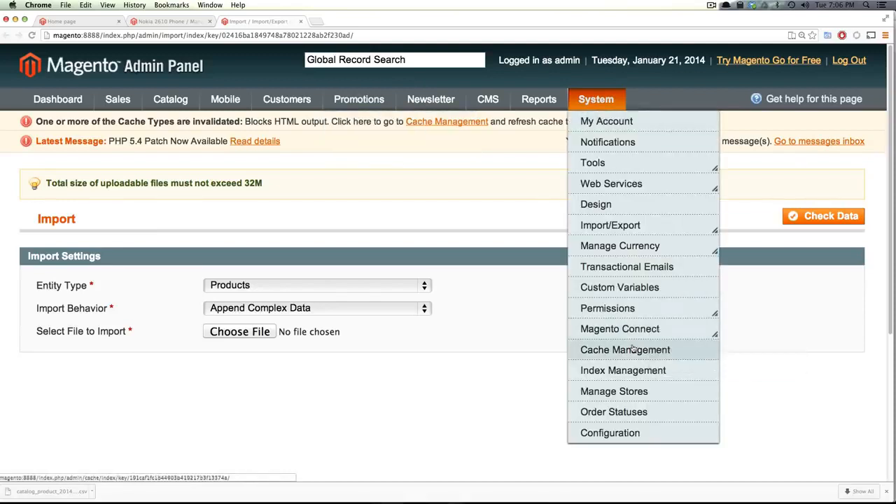
pyautogui.moveTo(640, 226)
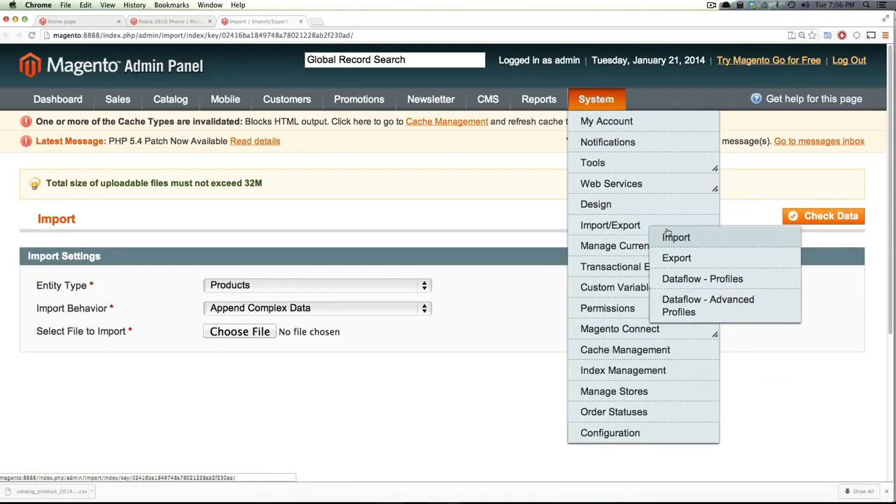
pyautogui.rightClick(686, 270)
pyautogui.click(708, 267)
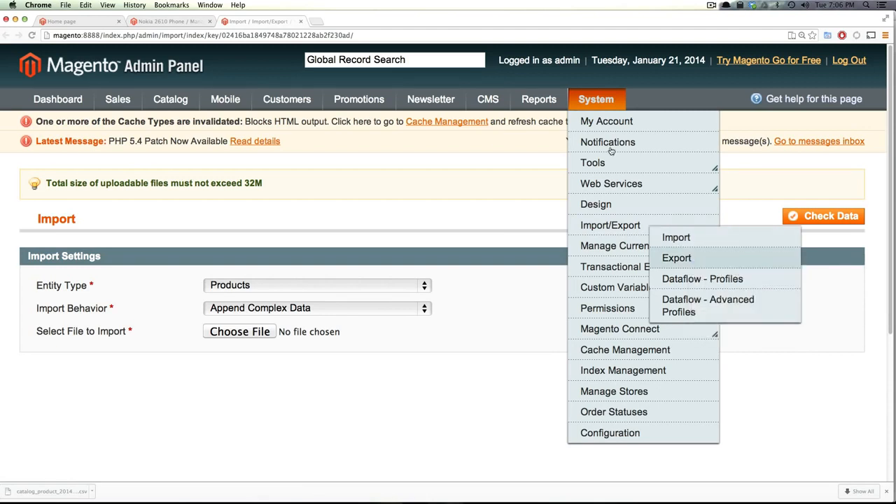
pyautogui.click(350, 23)
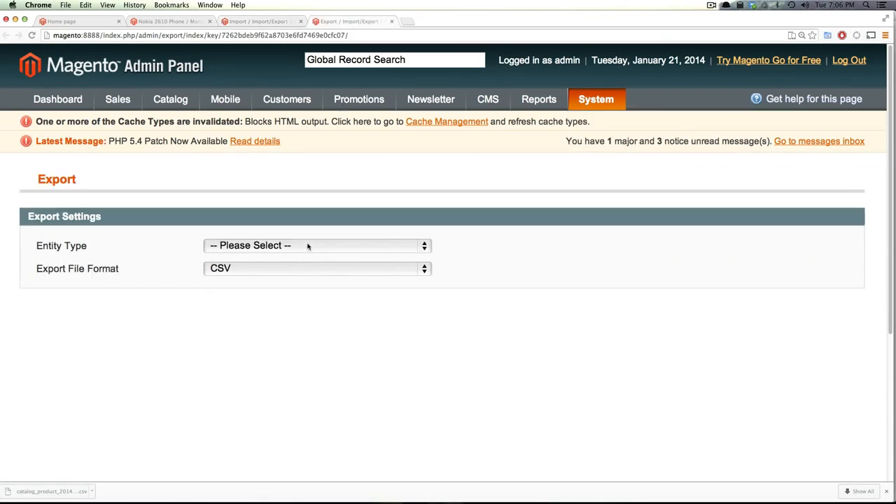
# Choose Products as the export entity type
pyautogui.click(311, 246)
pyautogui.click(308, 259)
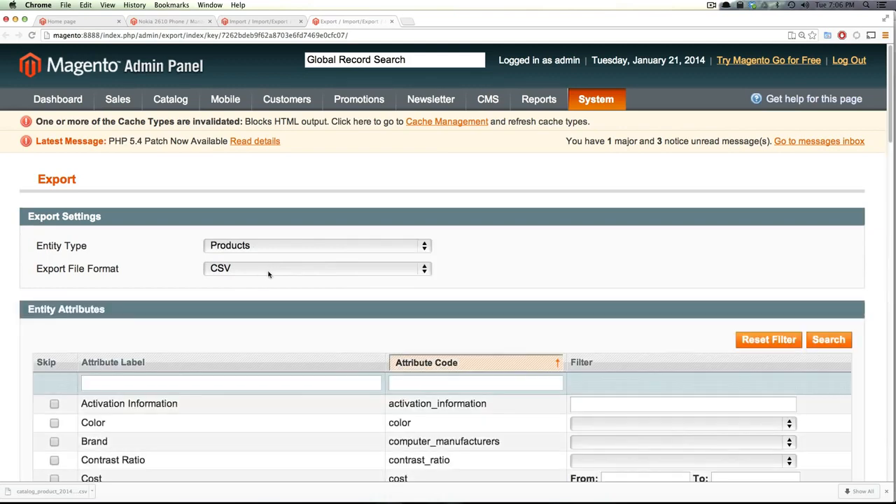
pyautogui.scroll(-15, 704, 319)
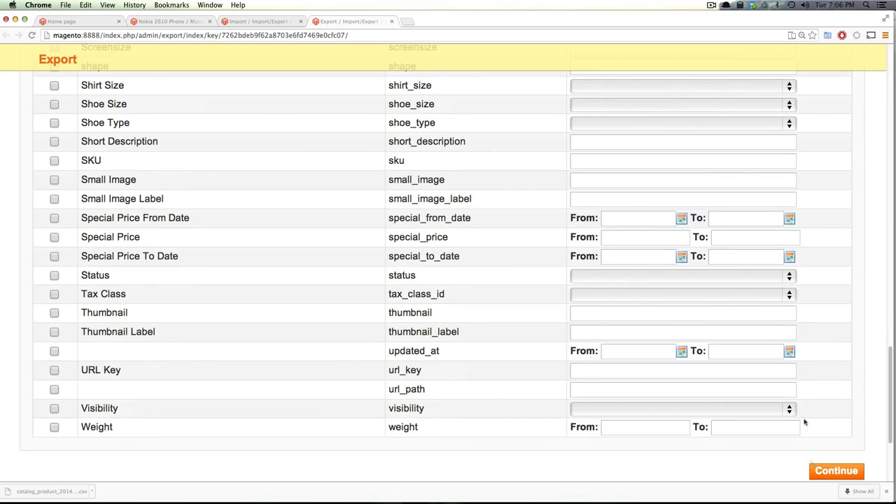
pyautogui.press('super+Tab')
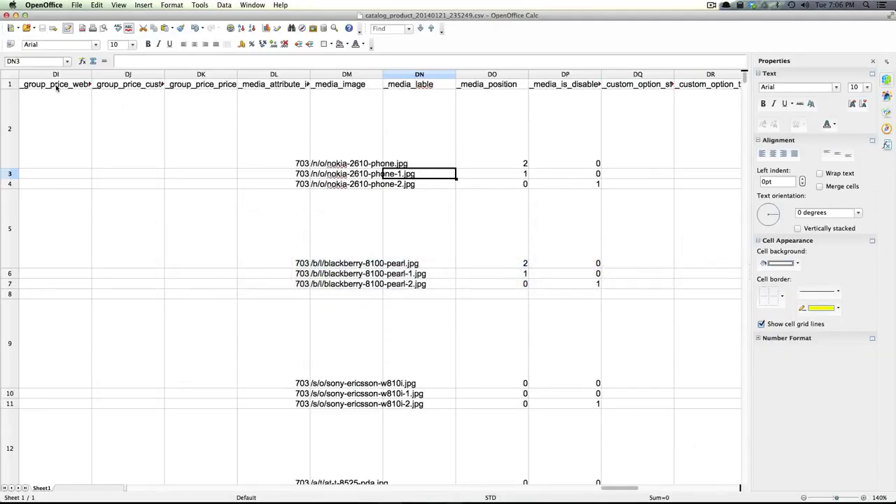
# Inspect the group price headers and the first Nokia image path cell
pyautogui.click(56, 87)
pyautogui.click(139, 84)
pyautogui.click(195, 89)
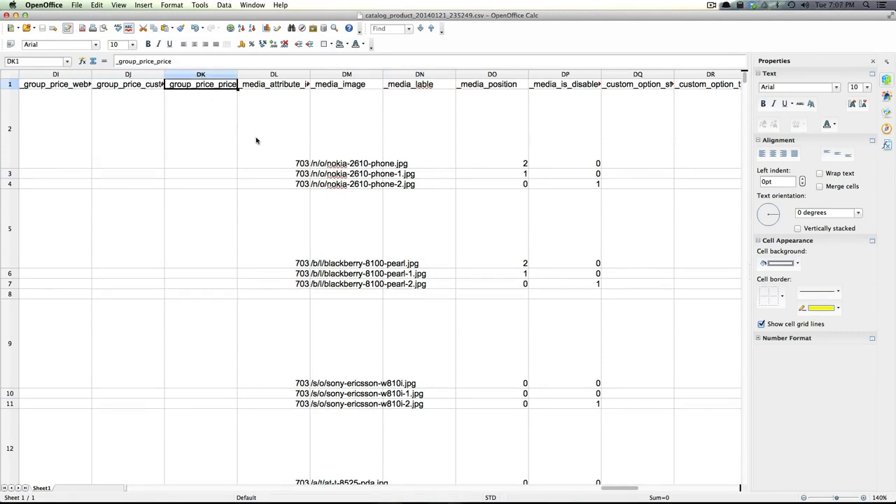
pyautogui.click(331, 146)
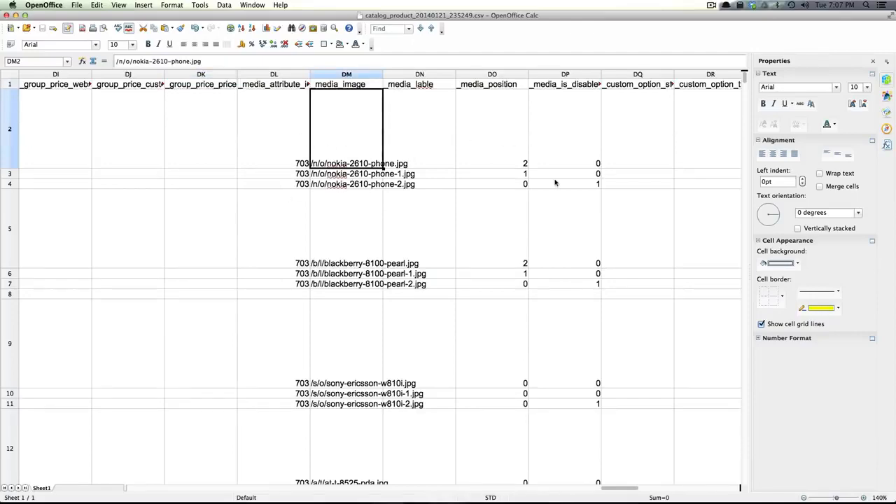
# Widen column DM and check the Nokia image paths and media attribute id 703
pyautogui.moveTo(623, 489); pyautogui.dragTo(271, 452)
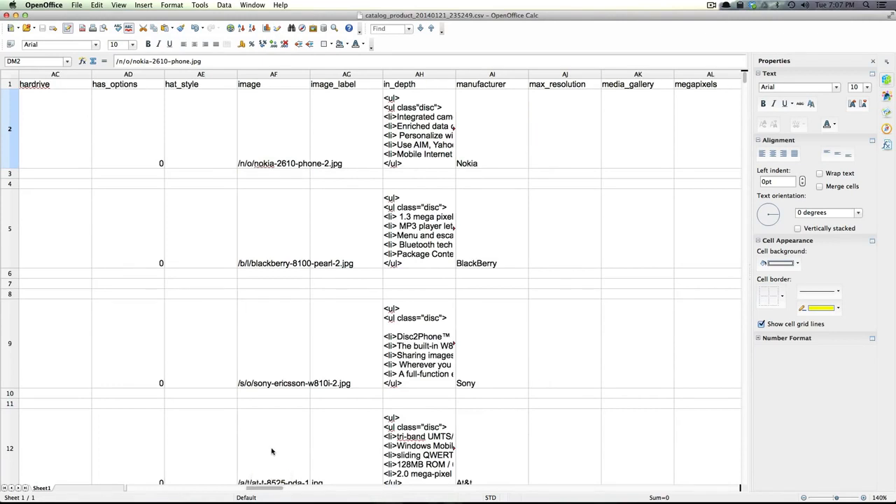
pyautogui.moveTo(273, 452); pyautogui.dragTo(620, 443)
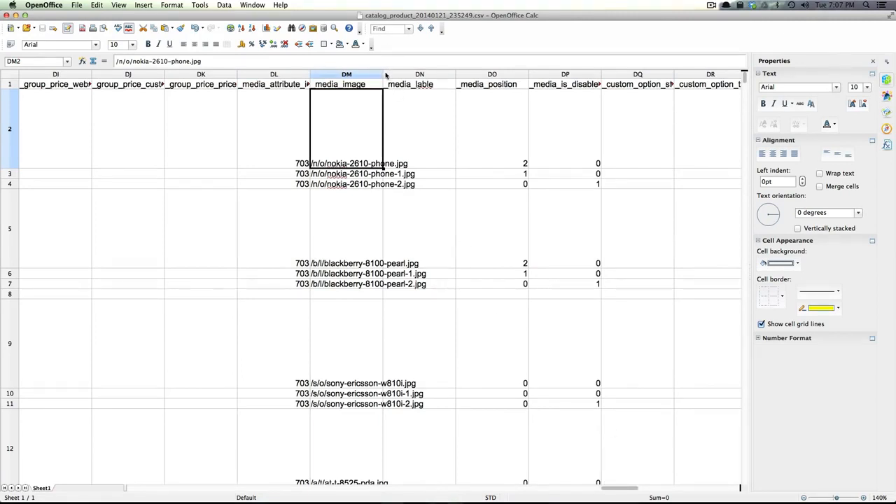
pyautogui.moveTo(384, 75); pyautogui.dragTo(423, 72)
pyautogui.click(361, 148)
pyautogui.click(359, 175)
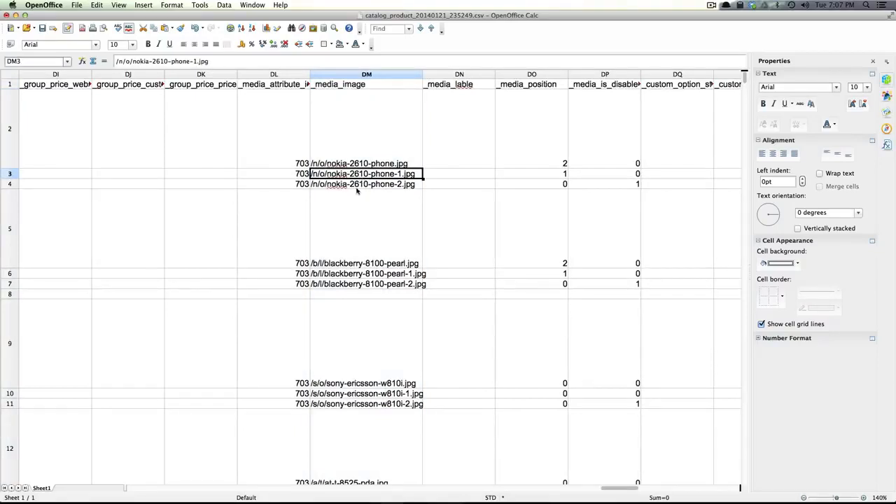
pyautogui.click(334, 165)
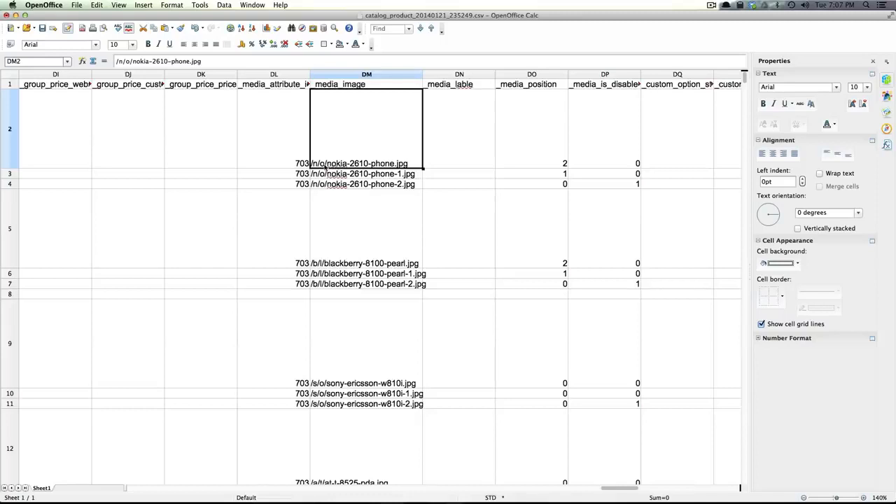
pyautogui.click(285, 155)
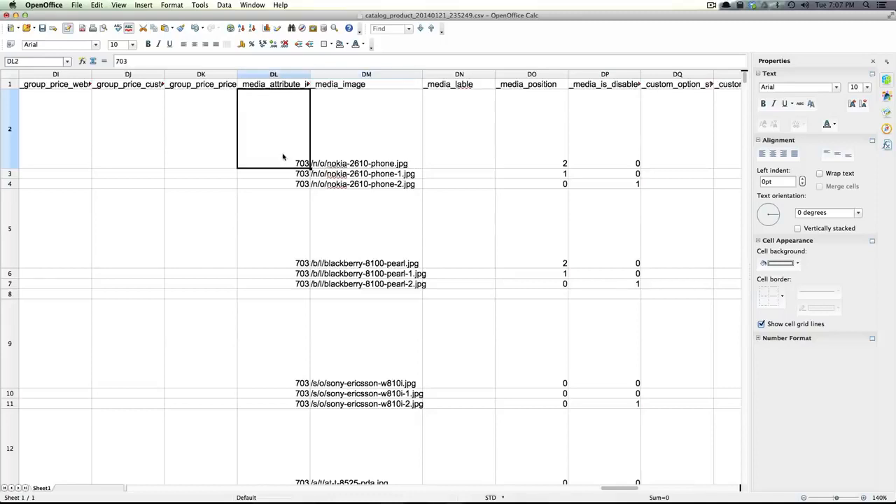
# Autofit column DL, then check the Nokia images' media ids and disabled flags
pyautogui.doubleClick(310, 74)
pyautogui.click(316, 171)
pyautogui.click(537, 167)
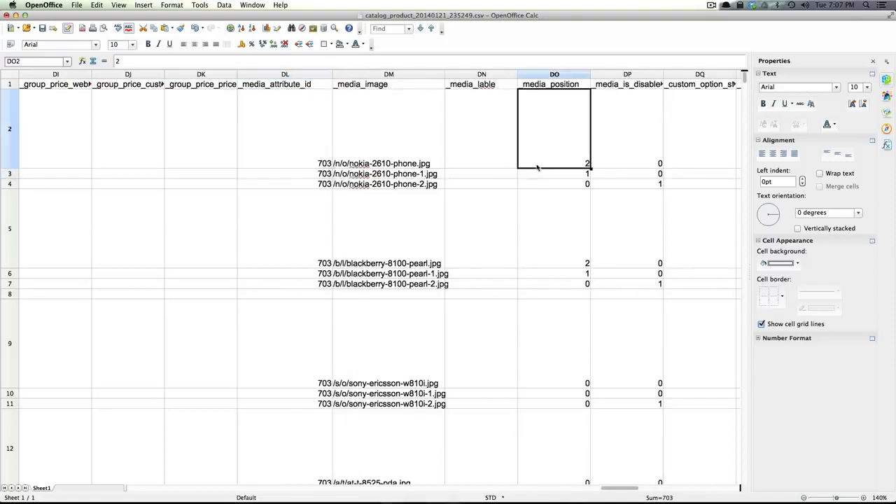
pyautogui.click(608, 159)
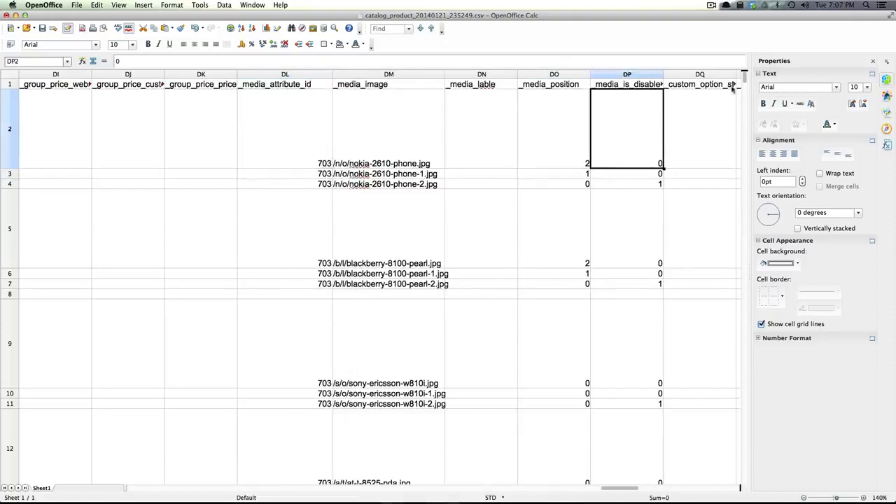
pyautogui.click(653, 175)
pyautogui.click(652, 186)
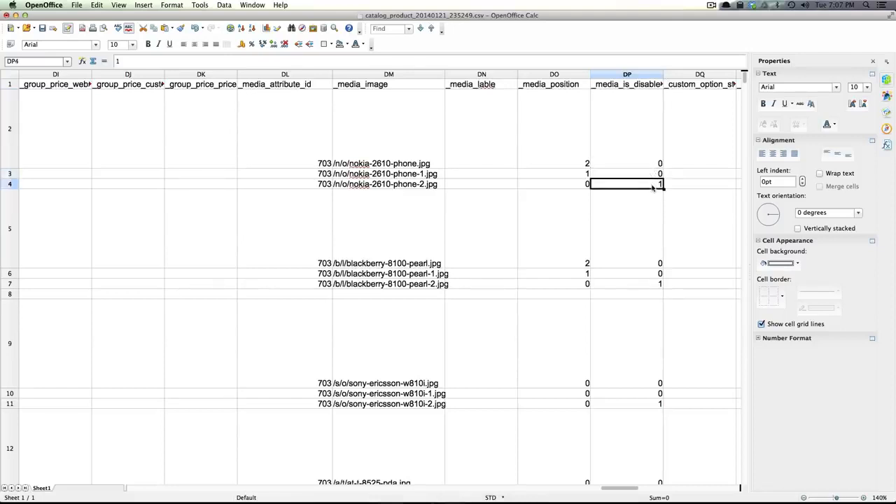
# Check the image position values (2 and 0) and the third image path, then return to Chrome
pyautogui.click(636, 173)
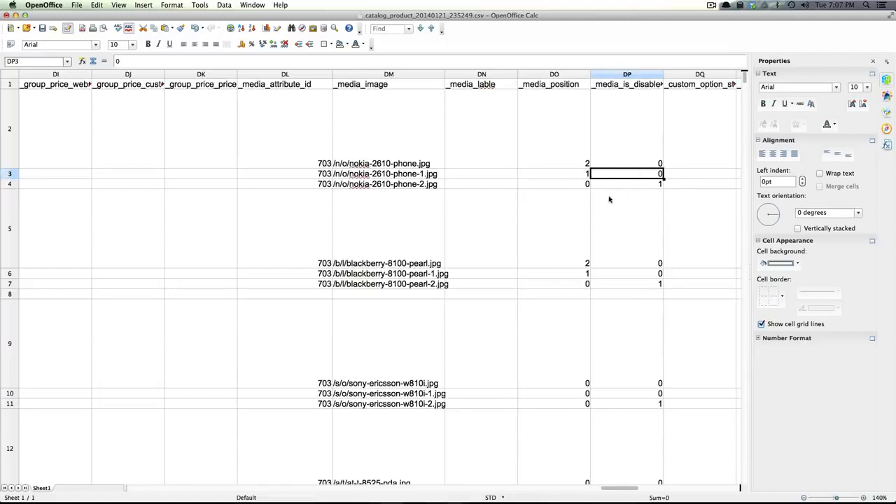
pyautogui.click(572, 173)
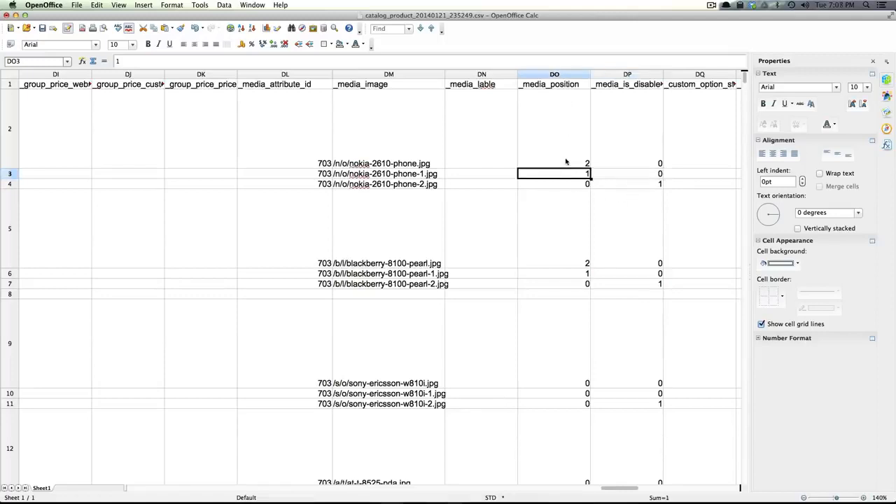
pyautogui.click(566, 162)
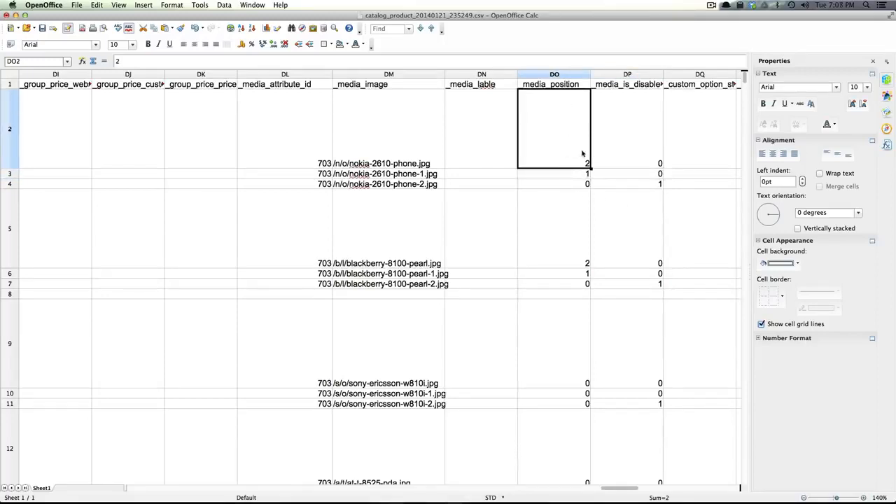
pyautogui.click(585, 174)
pyautogui.click(584, 182)
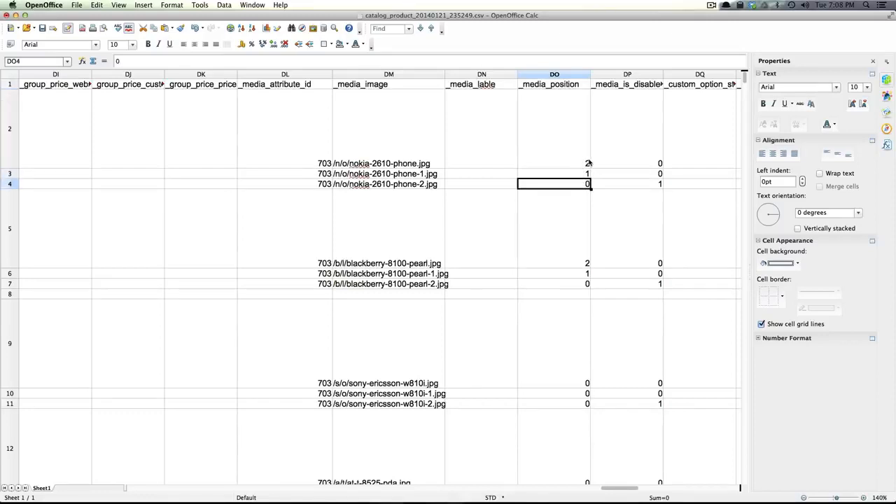
pyautogui.press('Right')
pyautogui.click(389, 187)
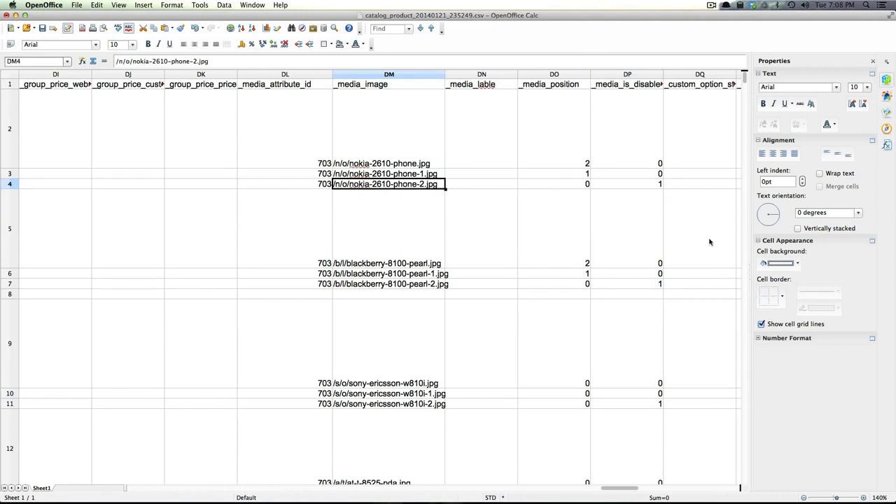
pyautogui.press('super+Tab')
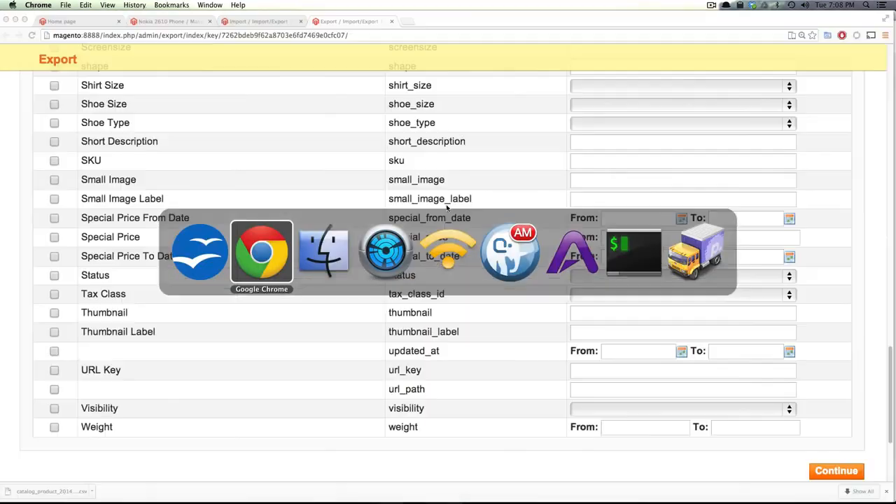
# Open the Nokia 2610 Phone's first product image in a new tab
pyautogui.click(144, 25)
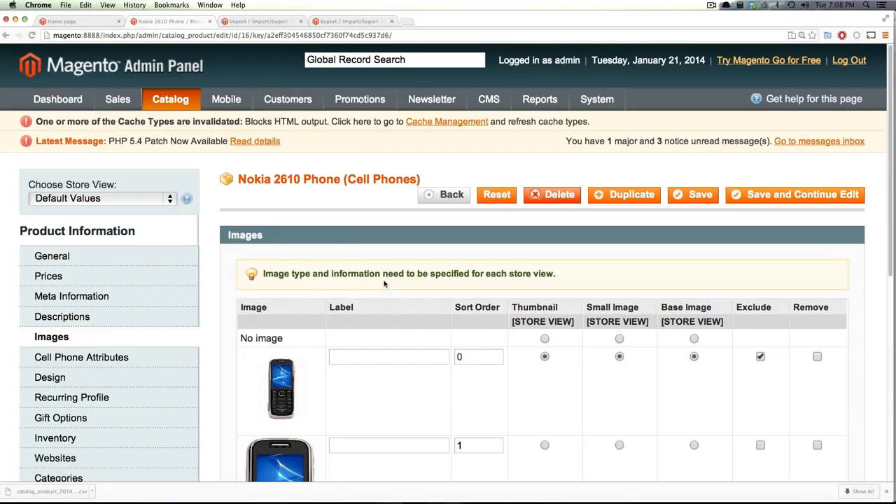
pyautogui.scroll(-5, 383, 283)
pyautogui.scroll(-3, 384, 284)
pyautogui.scroll(10, 336, 231)
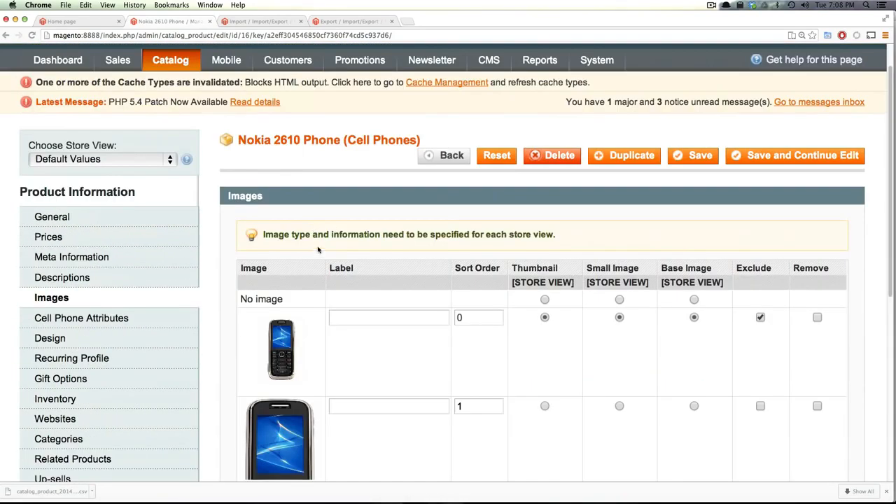
pyautogui.scroll(-3, 308, 247)
pyautogui.scroll(-1, 308, 247)
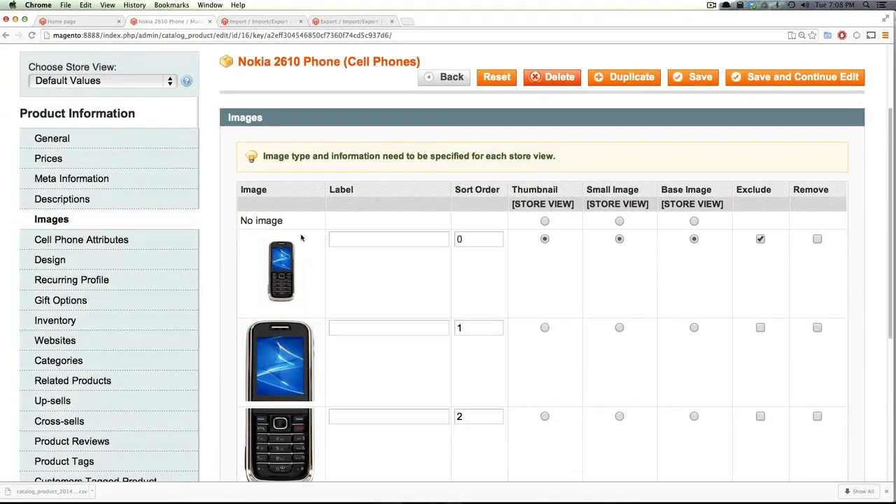
pyautogui.rightClick(287, 265)
pyautogui.click(252, 262)
pyautogui.rightClick(277, 259)
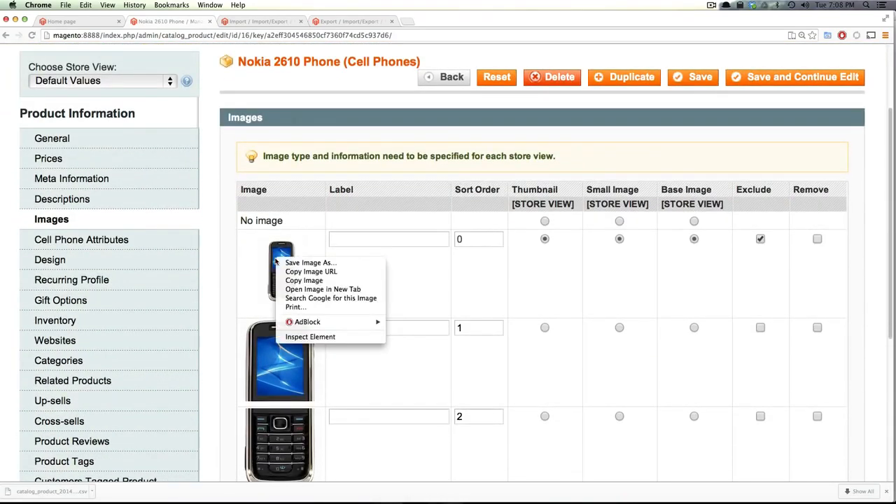
pyautogui.click(312, 289)
# Confirm the image is nokia-2610-phone-2.jpg, close it, and focus the first image's Label field
pyautogui.click(253, 21)
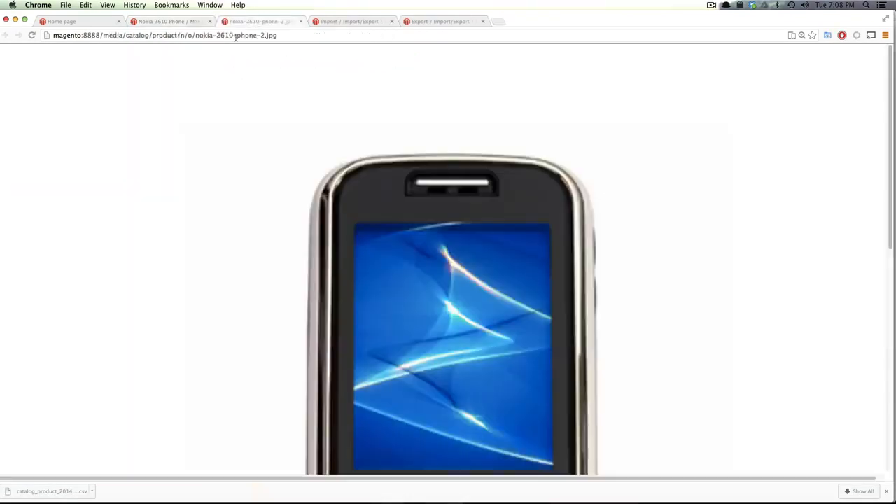
pyautogui.moveTo(236, 36); pyautogui.dragTo(277, 36)
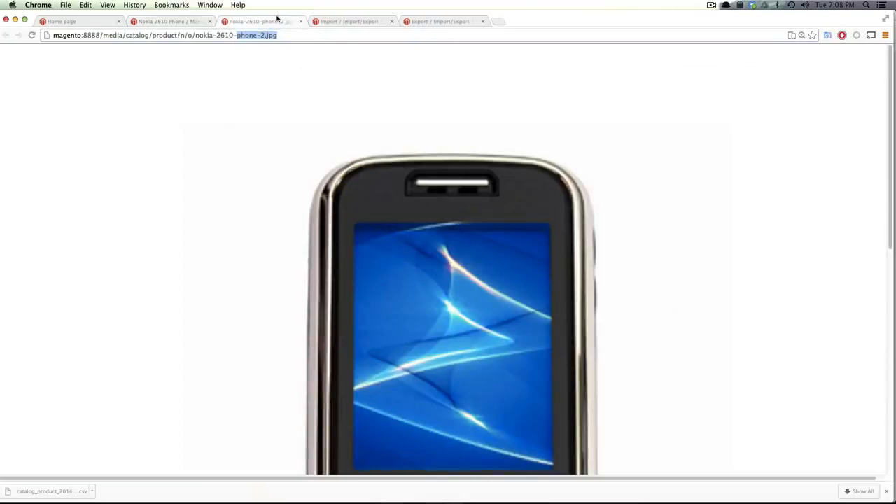
pyautogui.press('super+w')
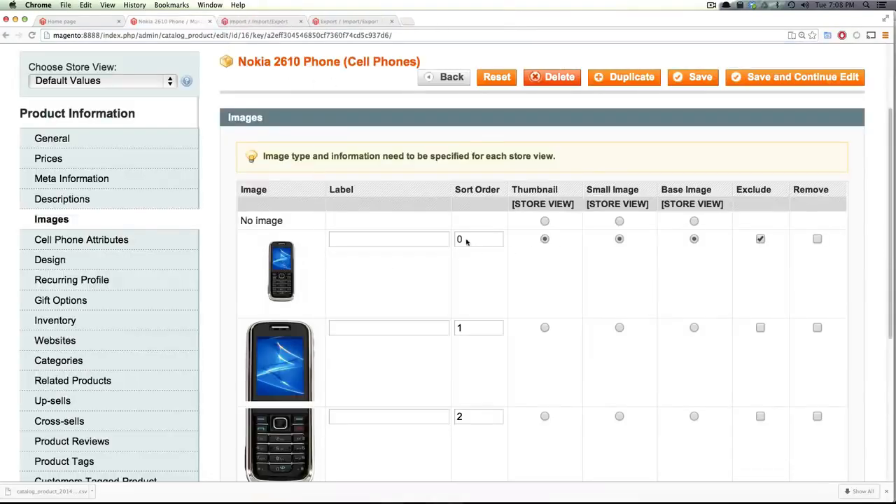
pyautogui.click(432, 239)
# Check the third Nokia image's media id, position and disabled values against Magento
pyautogui.press('super+Tab')
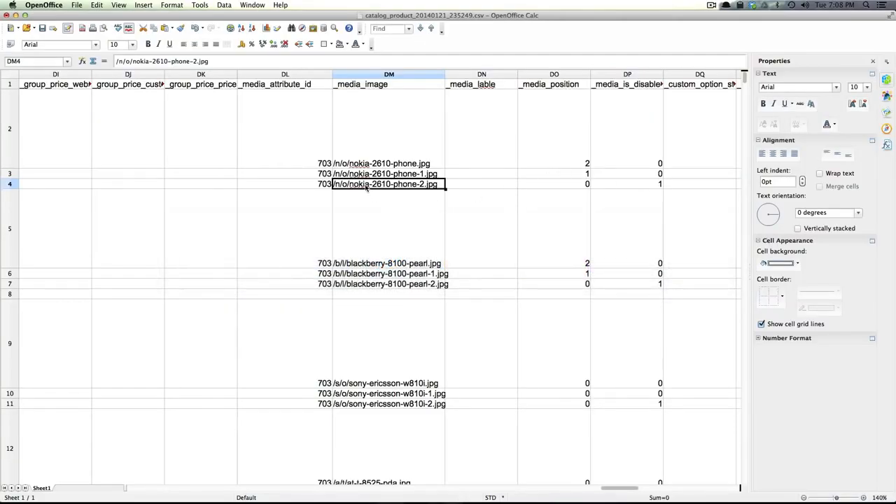
pyautogui.click(326, 184)
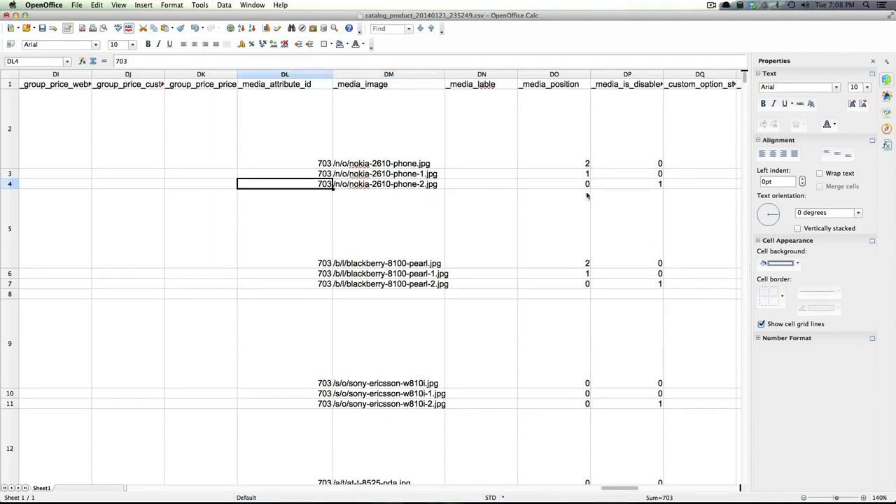
pyautogui.click(551, 187)
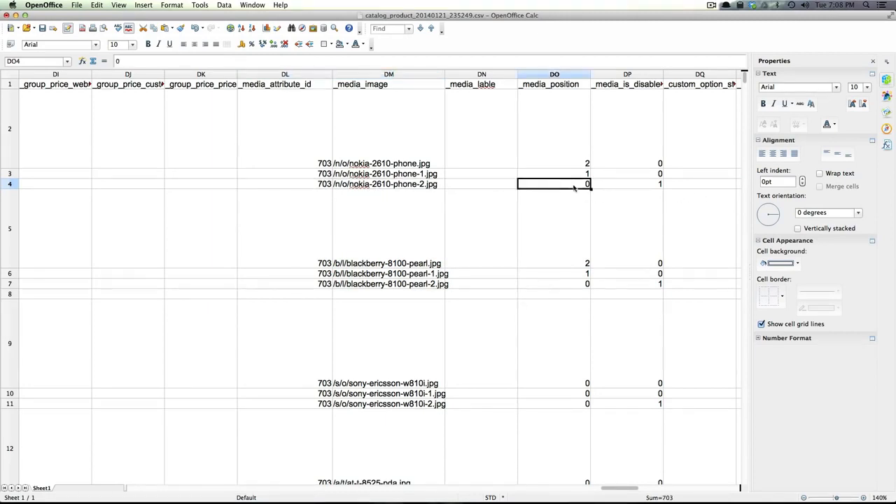
pyautogui.click(644, 188)
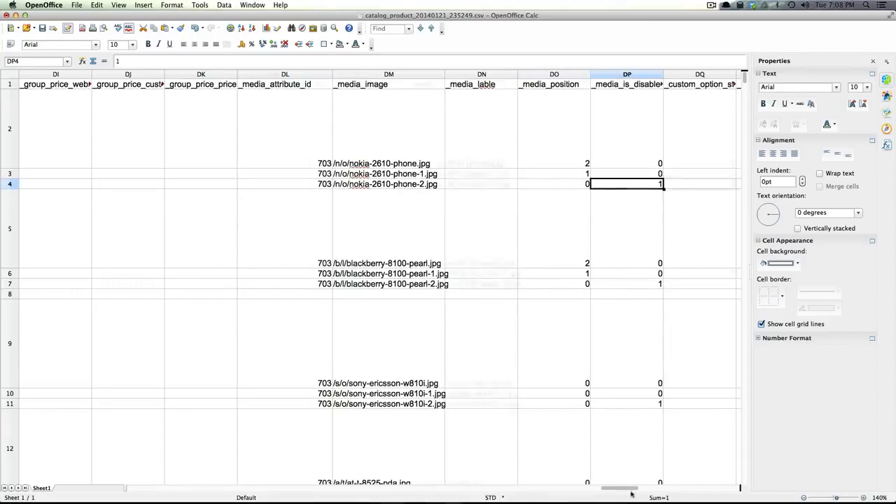
pyautogui.click(481, 404)
pyautogui.press('super+Tab')
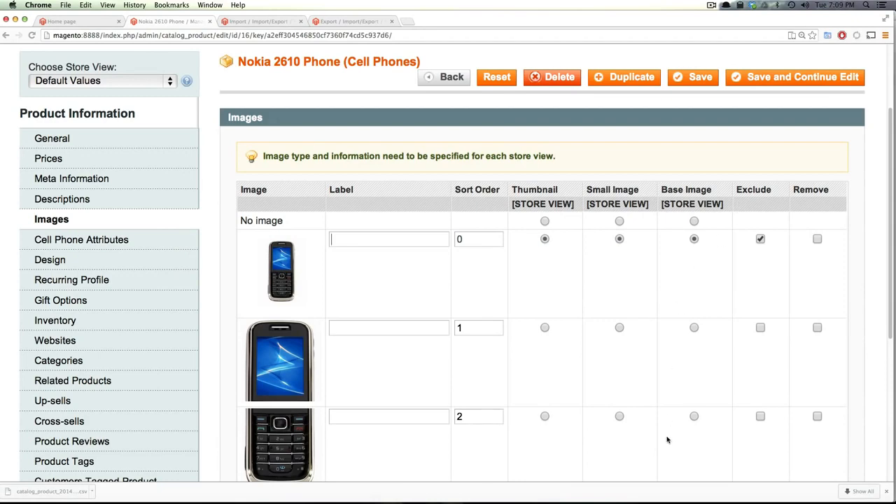
pyautogui.press('super+Tab')
pyautogui.moveTo(624, 489); pyautogui.dragTo(449, 462)
pyautogui.click(273, 157)
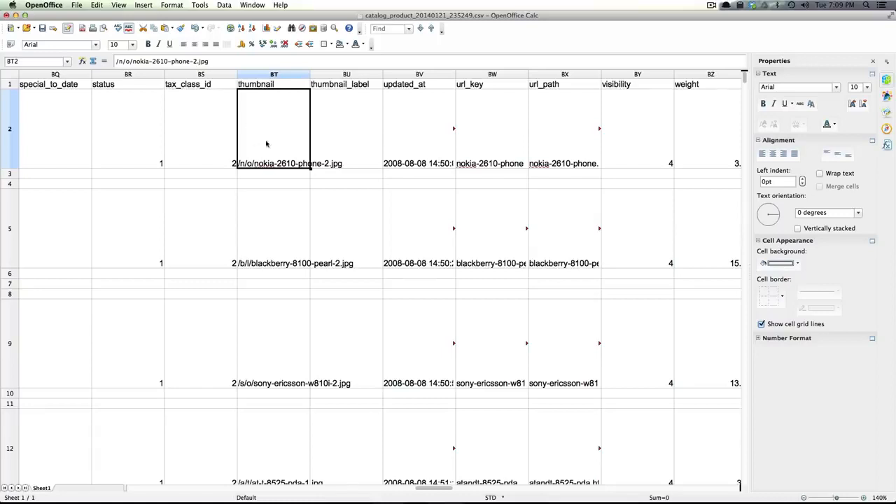
pyautogui.doubleClick(285, 165)
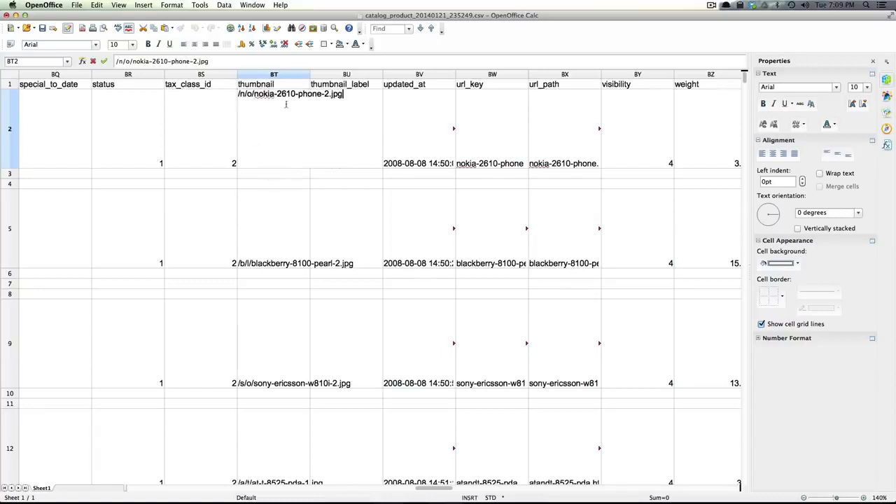
pyautogui.click(253, 236)
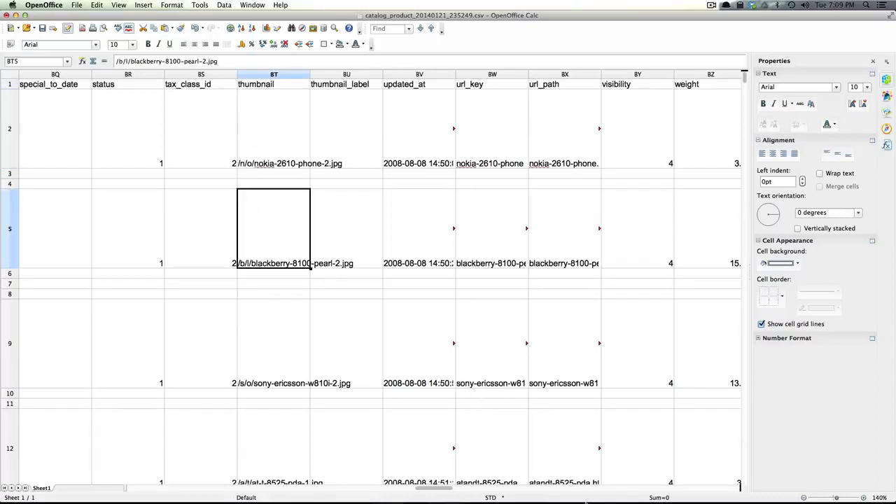
pyautogui.moveTo(424, 489); pyautogui.dragTo(254, 447)
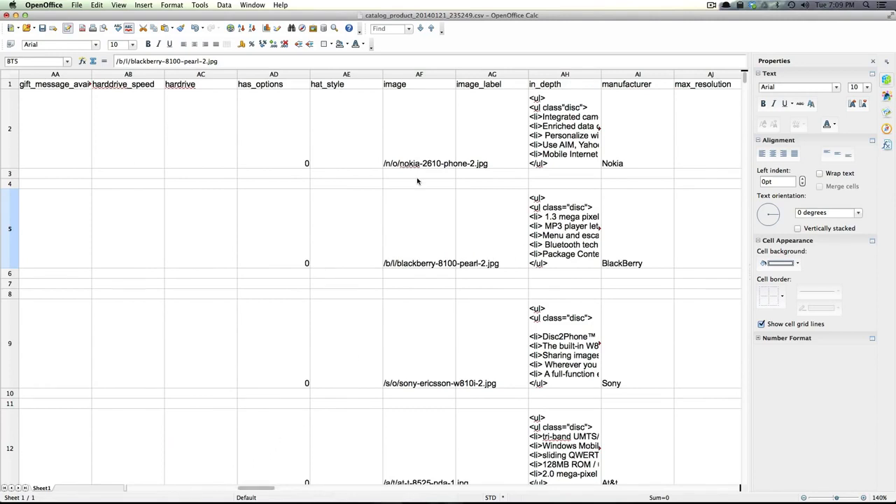
pyautogui.click(423, 105)
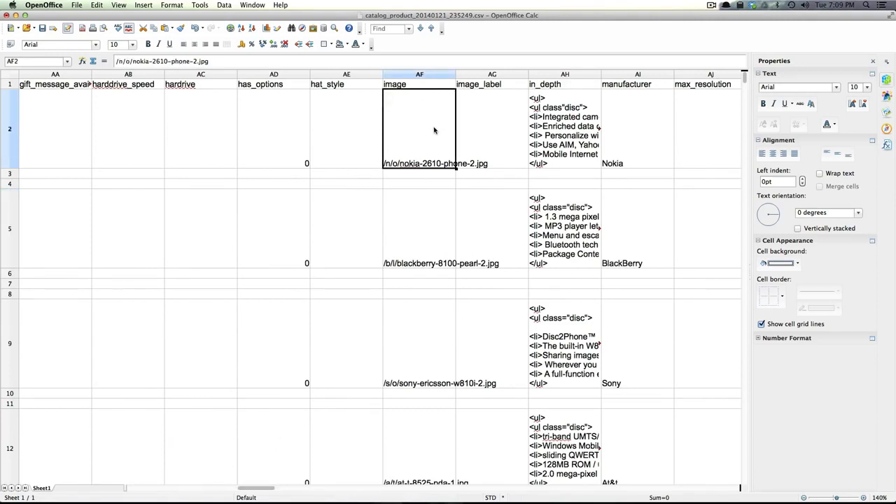
pyautogui.press('super+Tab')
pyautogui.press('super+shift+Tab')
pyautogui.click(327, 166)
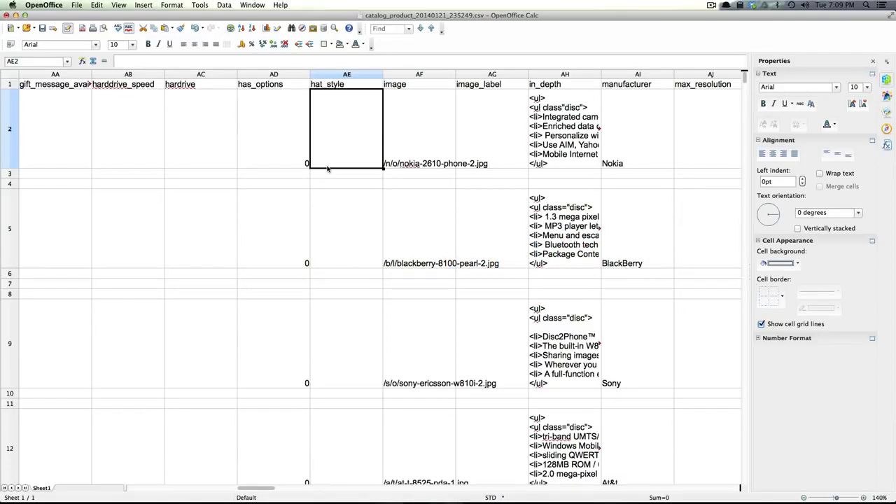
pyautogui.press('Left')
pyautogui.press('Left')
pyautogui.press('Left')
pyautogui.press('Left')
pyautogui.press('Left')
pyautogui.press('Left')
pyautogui.press('Left')
pyautogui.press('Left')
pyautogui.press('Left')
pyautogui.press('Left')
pyautogui.press('Left')
pyautogui.press('Left')
pyautogui.press('Left')
pyautogui.press('Left')
pyautogui.press('Left')
pyautogui.press('Left')
pyautogui.press('Left')
pyautogui.press('Left')
pyautogui.press('Left')
pyautogui.press('Left')
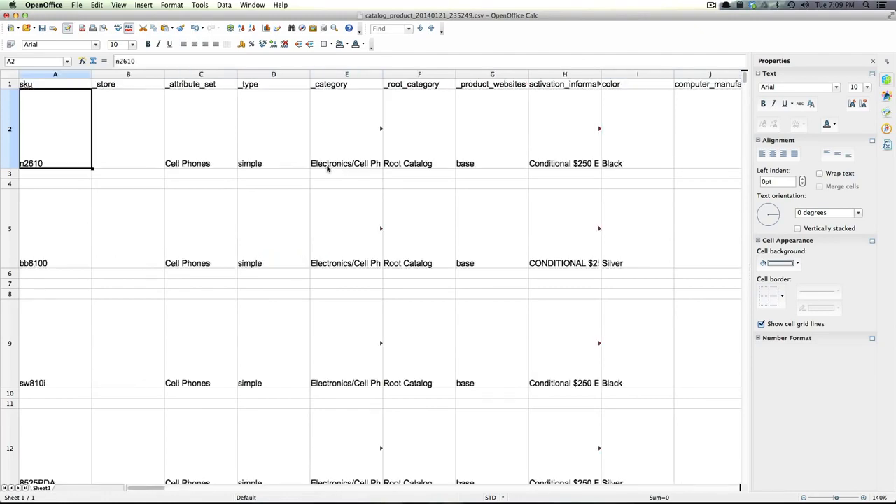
# Select all product rows and data columns below the header row
pyautogui.hotkey('shift', 'Down')
pyautogui.hotkey('shift', 'Down')
pyautogui.hotkey('shift', 'Down')
pyautogui.hotkey('shift', 'Down')
pyautogui.hotkey('shift', 'Down')
pyautogui.hotkey('shift', 'Down')
pyautogui.hotkey('shift', 'Down')
pyautogui.hotkey('shift', 'Down')
pyautogui.hotkey('shift', 'Down')
pyautogui.hotkey('shift', 'Down')
pyautogui.hotkey('shift', 'Down')
pyautogui.hotkey('shift', 'Down')
pyautogui.hotkey('shift', 'Down')
pyautogui.hotkey('shift', 'Down')
pyautogui.hotkey('shift', 'Down')
pyautogui.hotkey('shift', 'Down')
pyautogui.hotkey('shift', 'Down')
pyautogui.hotkey('shift', 'Down')
pyautogui.hotkey('shift', 'Down')
pyautogui.hotkey('shift', 'Down')
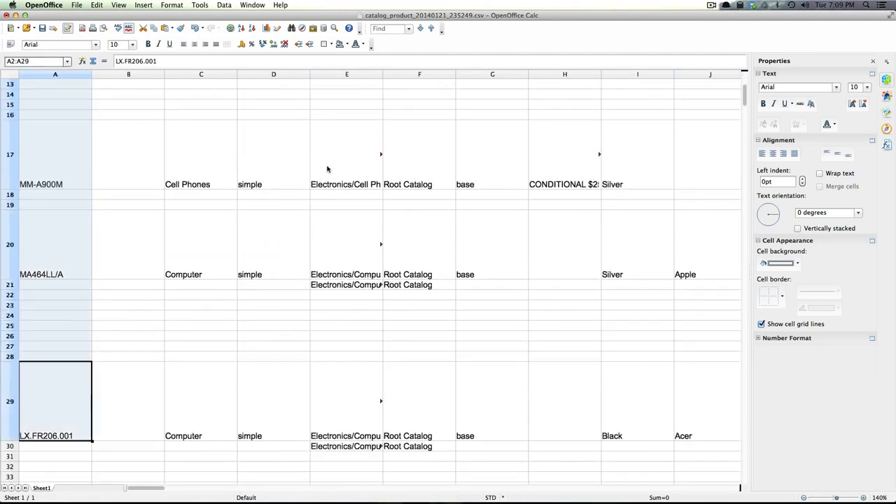
pyautogui.hotkey('shift', 'Down')
pyautogui.hotkey('shift', 'Down')
pyautogui.hotkey('shift', 'Down')
pyautogui.hotkey('shift', 'Down')
pyautogui.hotkey('shift', 'Down')
pyautogui.hotkey('shift', 'Down')
pyautogui.hotkey('shift', 'Down')
pyautogui.hotkey('shift', 'Down')
pyautogui.hotkey('shift', 'Down')
pyautogui.hotkey('shift', 'Down')
pyautogui.hotkey('shift', 'Down')
pyautogui.hotkey('shift', 'Down')
pyautogui.hotkey('shift', 'Down')
pyautogui.hotkey('shift', 'Down')
pyautogui.hotkey('shift', 'Down')
pyautogui.hotkey('shift', 'Down')
pyautogui.hotkey('shift', 'Down')
pyautogui.hotkey('shift', 'Down')
pyautogui.hotkey('shift', 'Down')
pyautogui.hotkey('shift', 'Down')
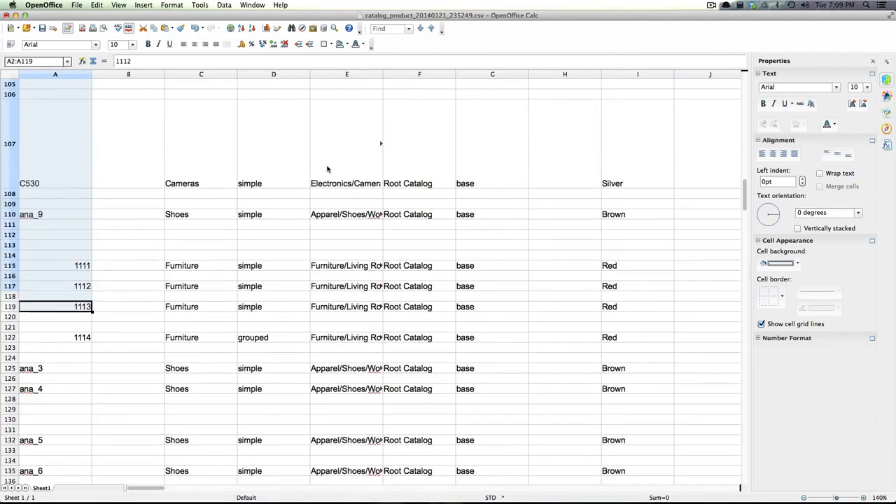
pyautogui.hotkey('shift', 'Down')
pyautogui.hotkey('shift', 'Down')
pyautogui.hotkey('shift', 'Down')
pyautogui.hotkey('shift', 'Down')
pyautogui.hotkey('shift', 'Down')
pyautogui.hotkey('shift', 'Down')
pyautogui.hotkey('shift', 'Down')
pyautogui.hotkey('shift', 'Down')
pyautogui.hotkey('shift', 'Down')
pyautogui.hotkey('shift', 'Down')
pyautogui.hotkey('shift', 'Down')
pyautogui.hotkey('shift', 'Down')
pyautogui.hotkey('shift', 'Down')
pyautogui.hotkey('shift', 'Down')
pyautogui.hotkey('shift', 'Down')
pyautogui.hotkey('shift', 'Down')
pyautogui.hotkey('shift', 'Down')
pyautogui.hotkey('shift', 'Down')
pyautogui.hotkey('shift', 'Down')
pyautogui.hotkey('shift', 'Down')
pyautogui.hotkey('shift', 'Right')
pyautogui.hotkey('shift', 'Right')
pyautogui.hotkey('shift', 'Right')
pyautogui.hotkey('shift', 'Right')
pyautogui.hotkey('shift', 'Right')
pyautogui.hotkey('shift', 'Right')
pyautogui.hotkey('shift', 'Right')
pyautogui.hotkey('shift', 'Right')
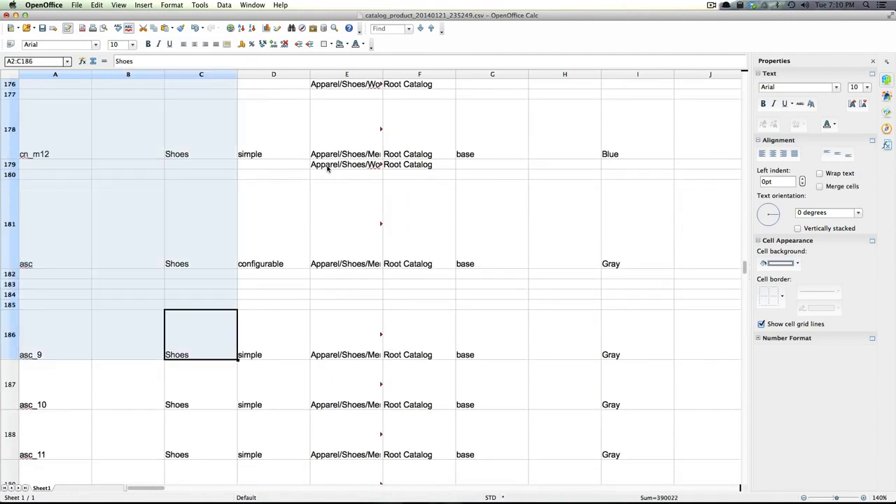
pyautogui.hotkey('ctrl', 'shift', 'Right')
pyautogui.hotkey('ctrl', 'shift', 'Right')
pyautogui.hotkey('ctrl', 'shift', 'Right')
pyautogui.hotkey('ctrl', 'shift', 'Right')
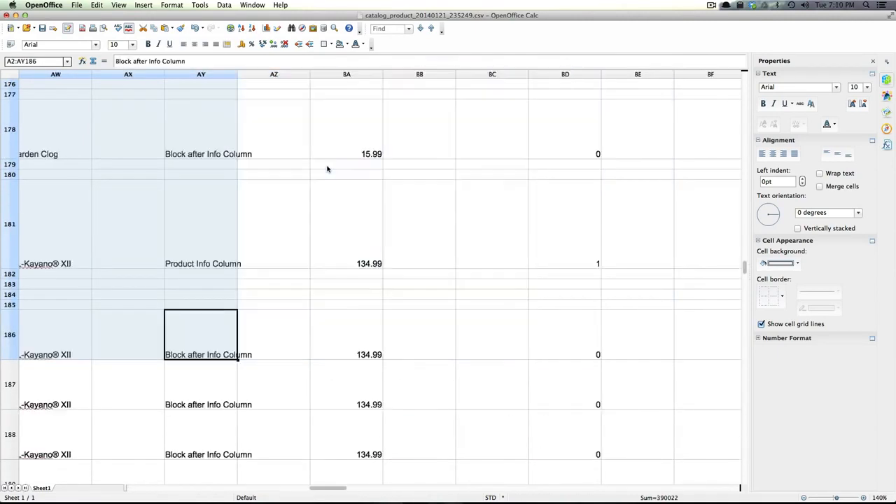
pyautogui.hotkey('ctrl', 'shift', 'Down')
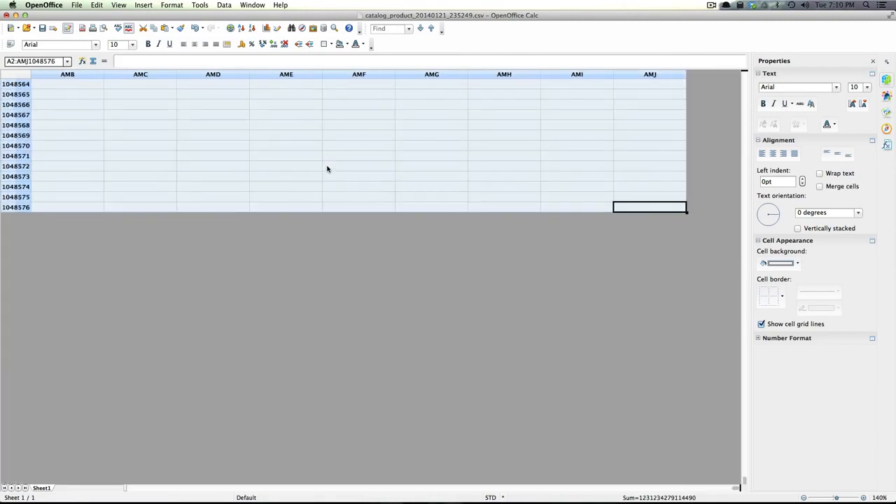
pyautogui.click(336, 169)
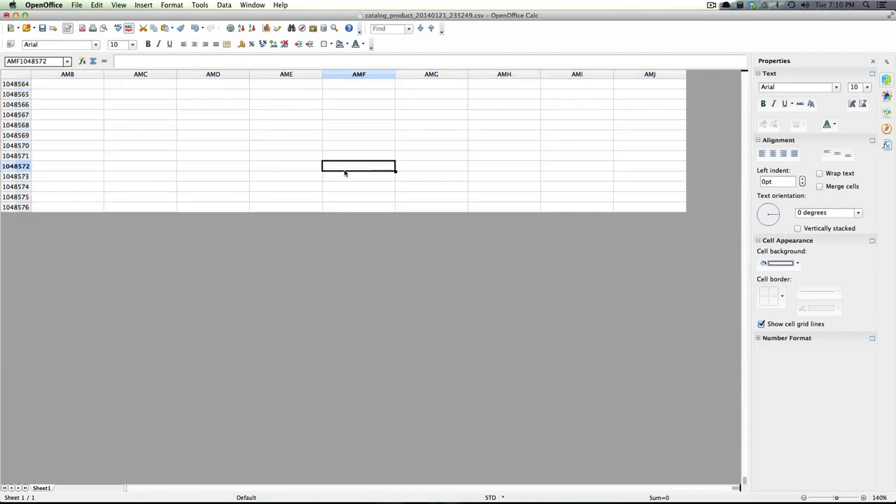
# Delete the product data from A2 down, leaving only row 1 headers, and select empty A2
pyautogui.hotkey('ctrl', 'Up')
pyautogui.hotkey('ctrl', 'Left')
pyautogui.press('Left')
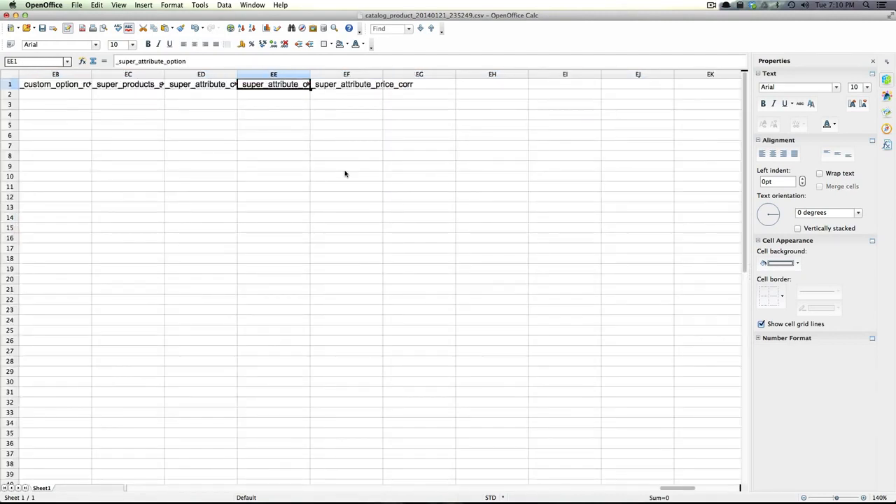
pyautogui.hotkey('ctrl', 'Left')
pyautogui.press('Down')
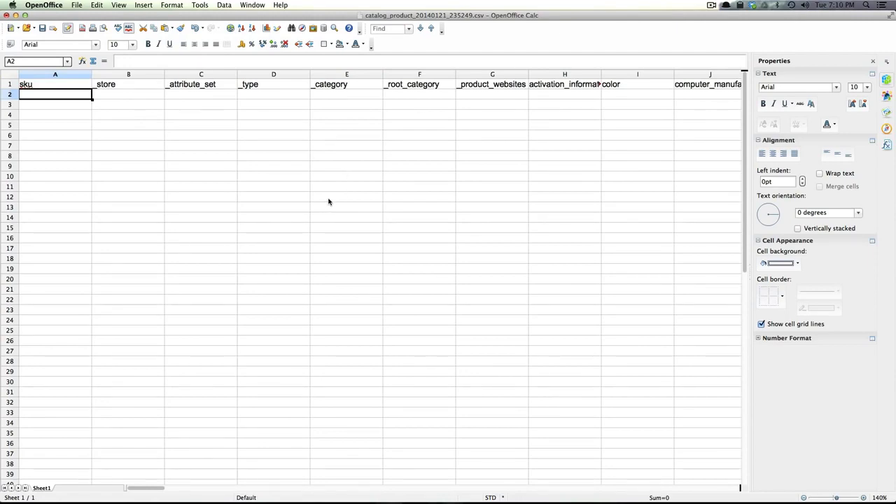
pyautogui.click(359, 278)
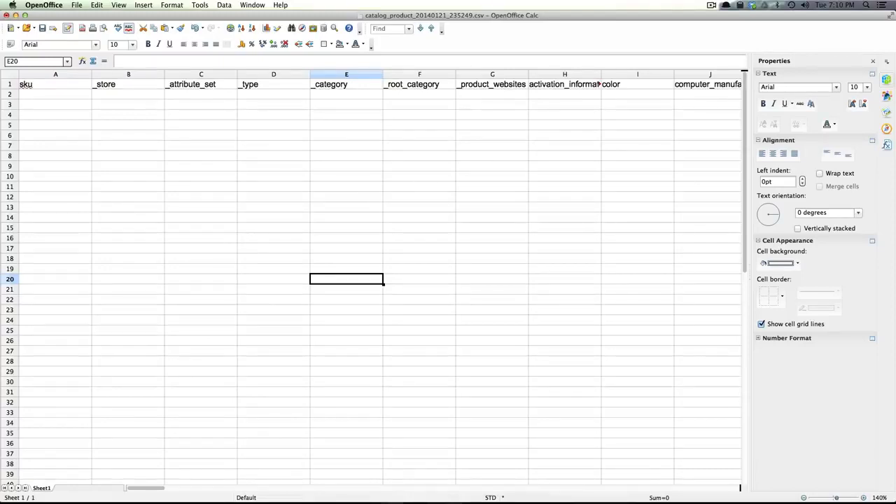
pyautogui.click(293, 103)
pyautogui.click(45, 96)
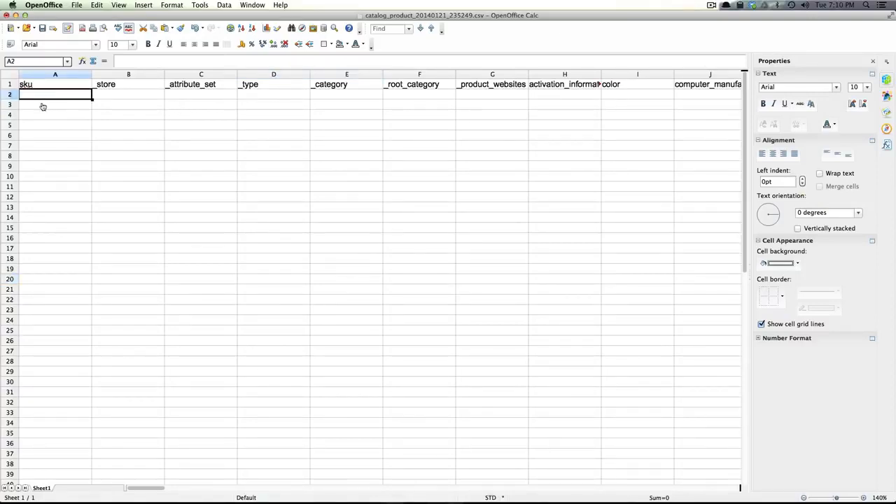
pyautogui.press('super+Tab')
pyautogui.press('super+shift+Tab')
# Reveal the desktop and preview DSC00499_2.JPG in Quick Look
pyautogui.press('F11')
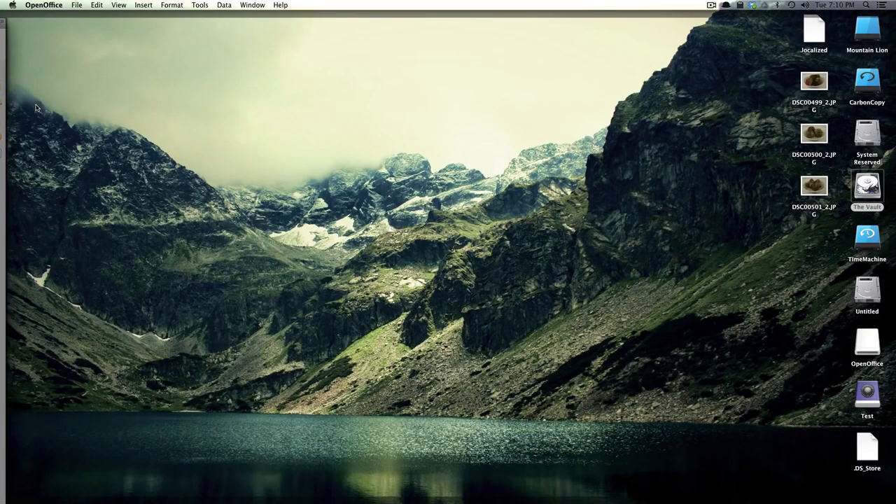
pyautogui.click(493, 174)
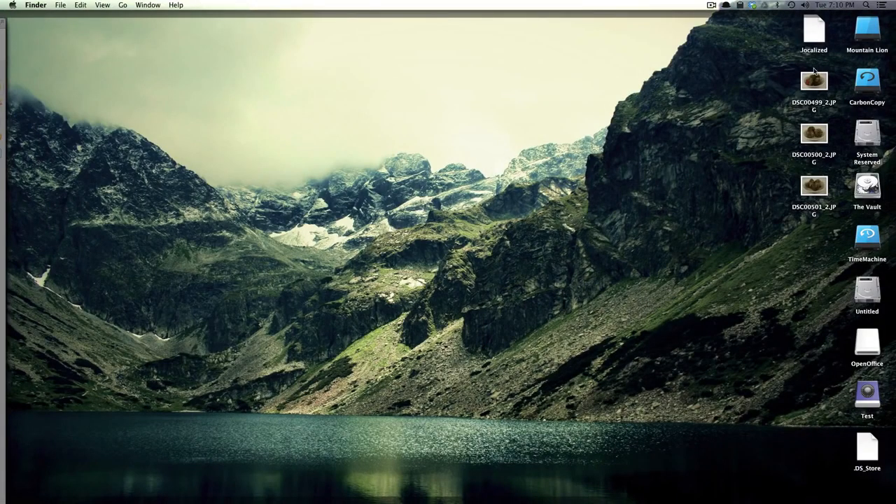
pyautogui.moveTo(810, 63); pyautogui.dragTo(817, 184)
pyautogui.press('space')
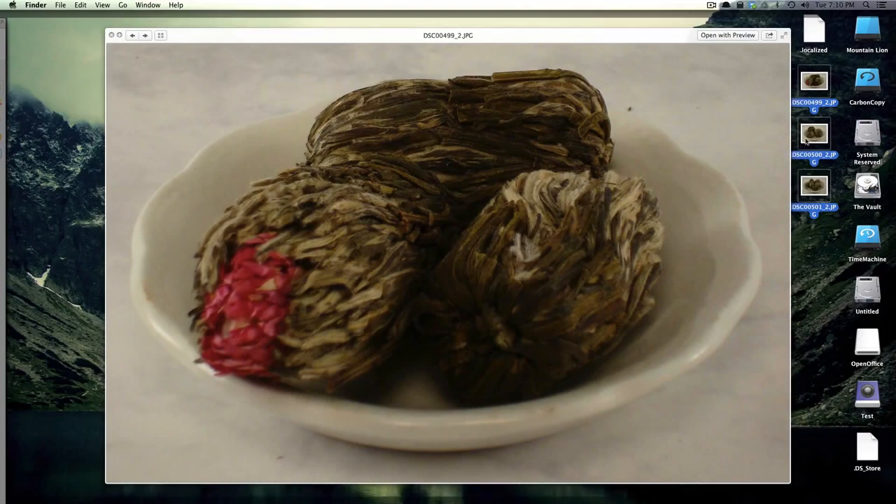
# Preview DSC00500_2.JPG and DSC00501_2.JPG, close Quick Look, and select all three photos
pyautogui.click(818, 260)
pyautogui.click(814, 145)
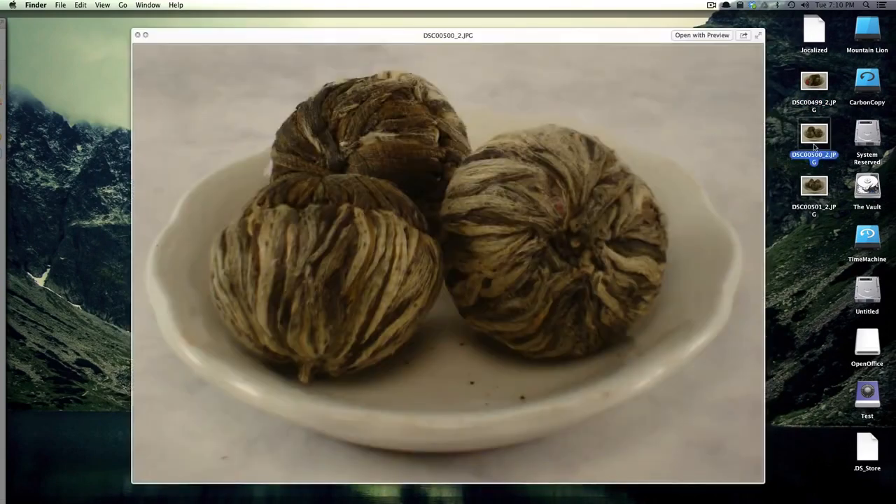
pyautogui.click(815, 193)
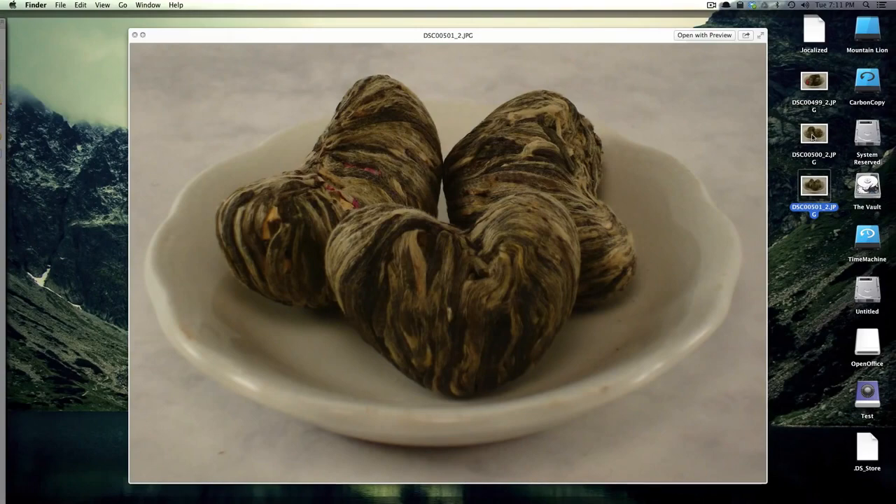
pyautogui.press('space')
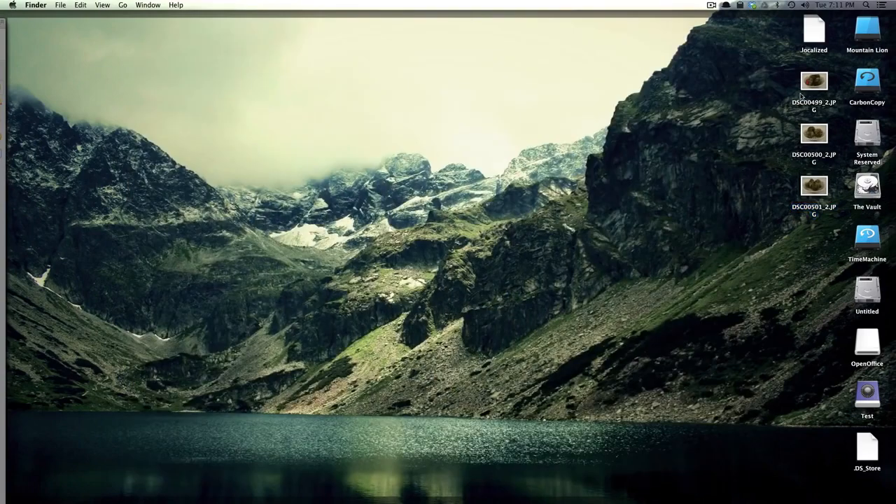
pyautogui.moveTo(756, 70); pyautogui.dragTo(807, 224)
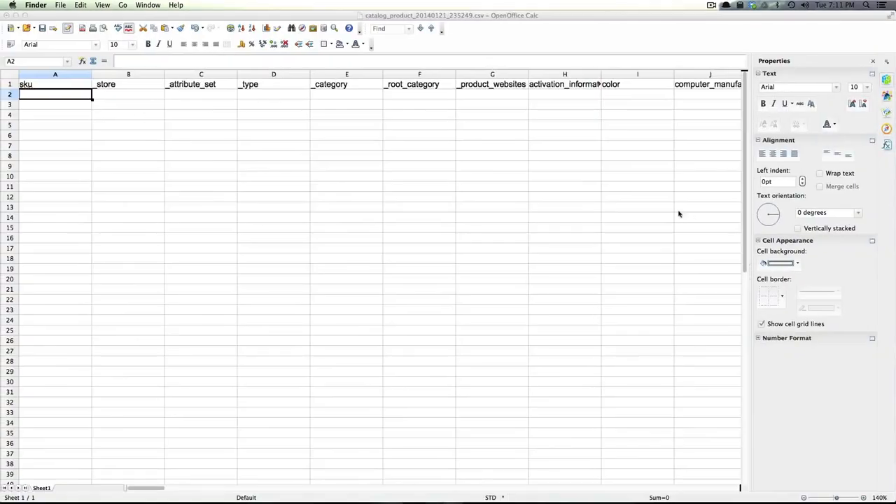
# Enter sku 12312121 in cell A2, removing the stray space
pyautogui.click(485, 168)
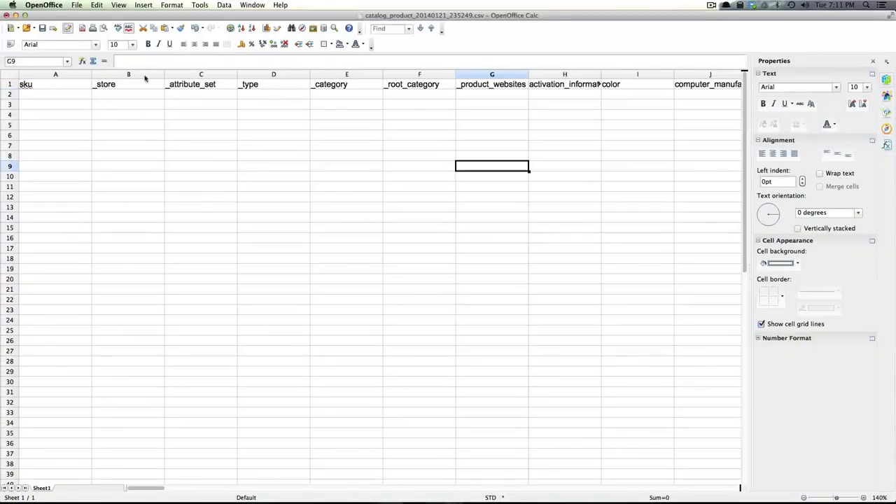
pyautogui.click(30, 96)
pyautogui.write('12312 121')
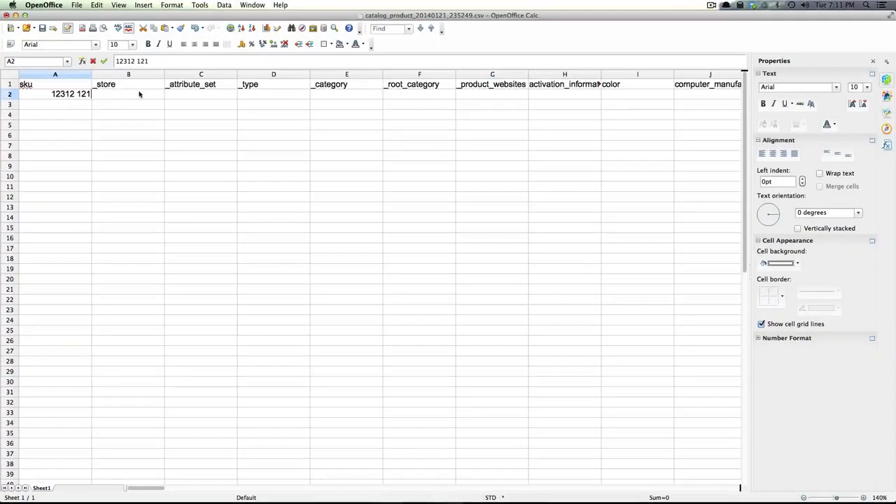
pyautogui.click(76, 94)
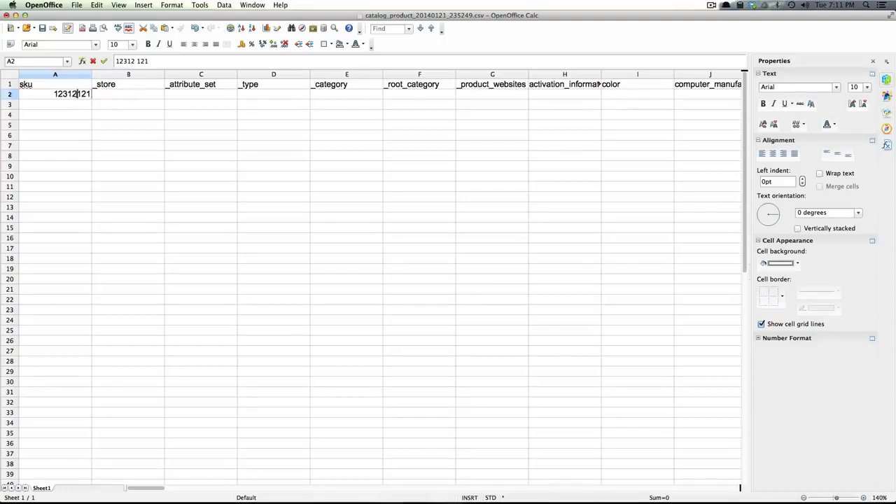
pyautogui.press('BackSpace')
pyautogui.press('Tab')
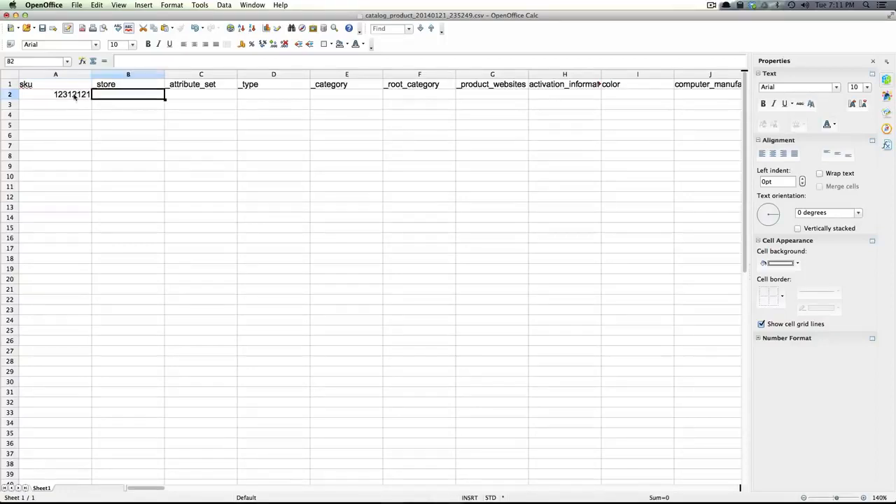
# Set the attribute set to Tea and the product type to simple
pyautogui.click(205, 98)
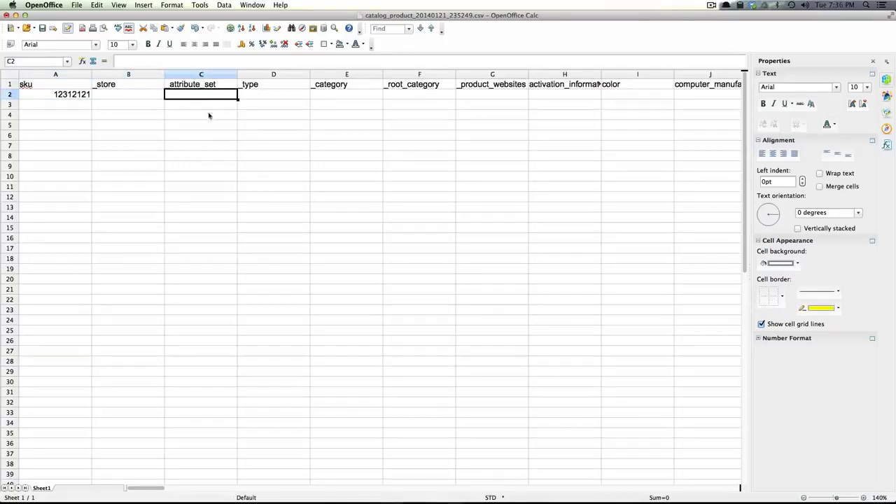
pyautogui.write('Ge')
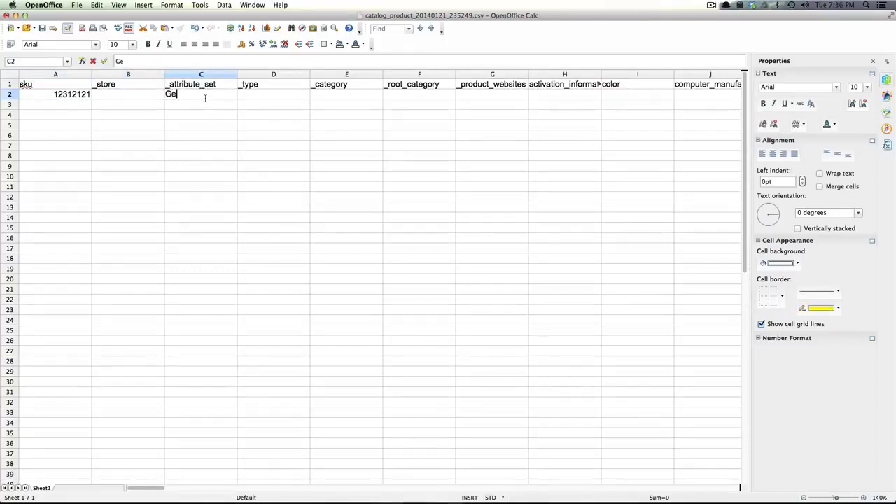
pyautogui.press('BackSpace')
pyautogui.press('BackSpace')
pyautogui.write('Tea')
pyautogui.click(278, 94)
pyautogui.write('simple')
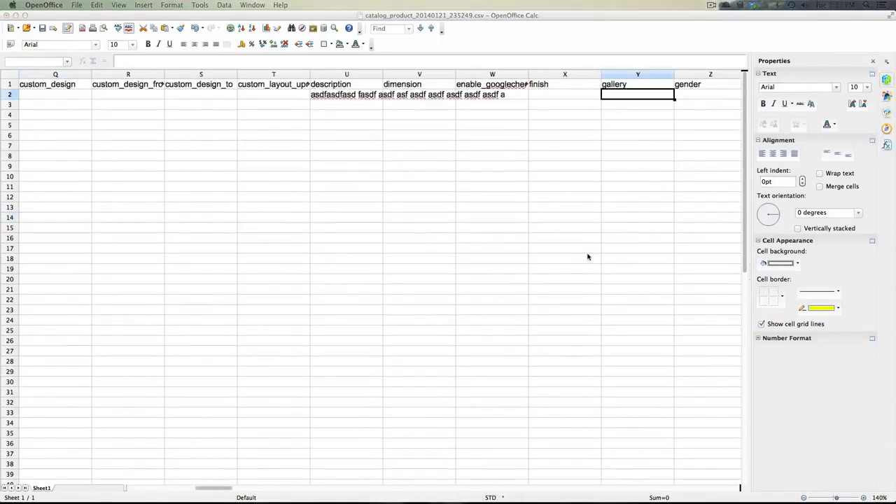
# Move to the image column AF in the product row and show the desktop photos
pyautogui.click(590, 231)
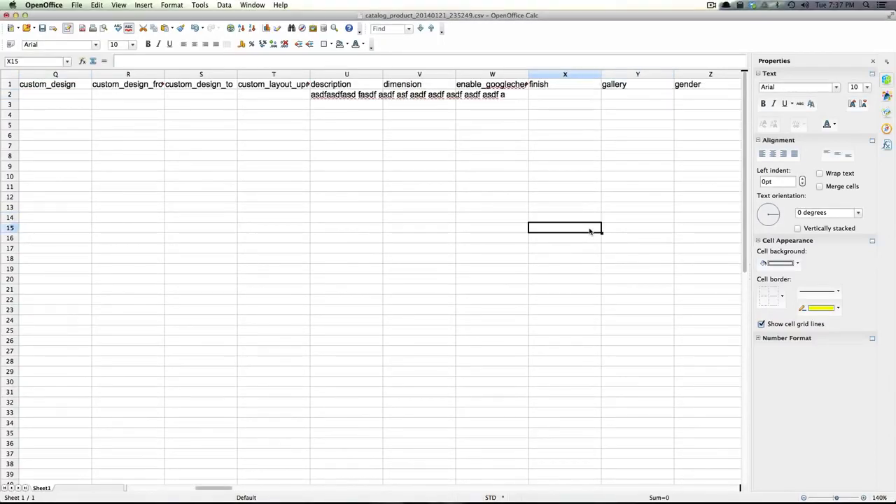
pyautogui.press('Left')
pyautogui.press('Right')
pyautogui.press('Right')
pyautogui.press('Right')
pyautogui.press('Right')
pyautogui.press('Right')
pyautogui.press('Right')
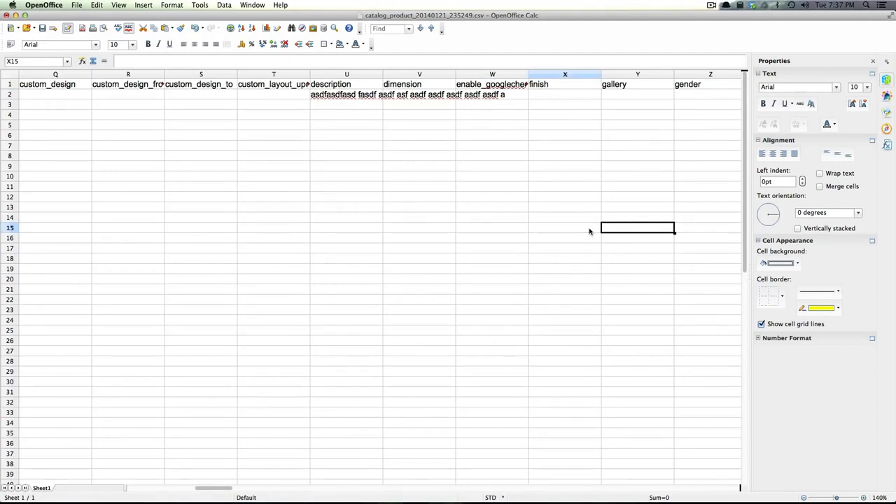
pyautogui.press('Right')
pyautogui.press('Right')
pyautogui.press('Right')
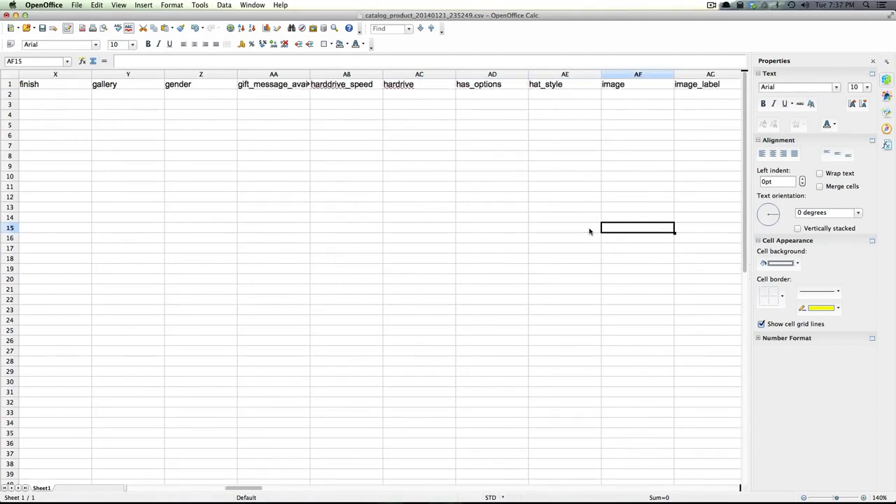
pyautogui.press('Up')
pyautogui.press('Up')
pyautogui.press('Up')
pyautogui.press('Up')
pyautogui.press('Up')
pyautogui.press('Up')
pyautogui.press('Up')
pyautogui.press('Up')
pyautogui.press('Up')
pyautogui.press('Up')
pyautogui.press('Up')
pyautogui.press('Up')
pyautogui.press('Up')
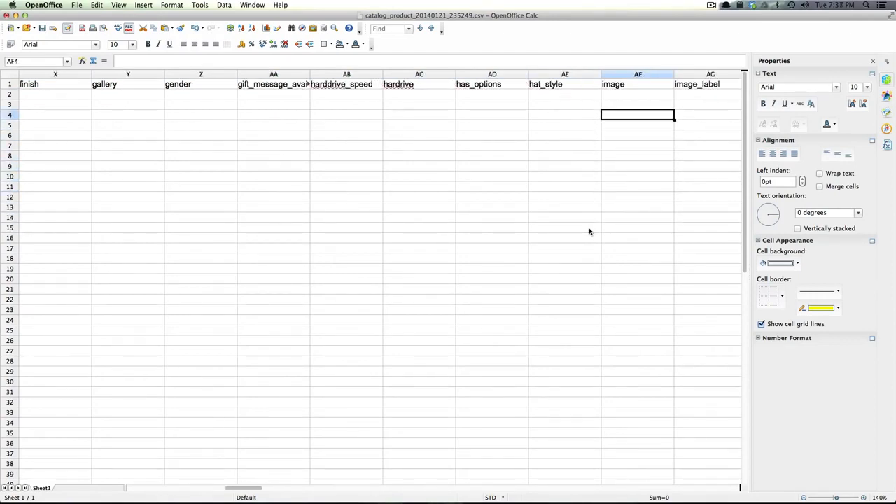
pyautogui.press('XF86AudioLowerVolume')
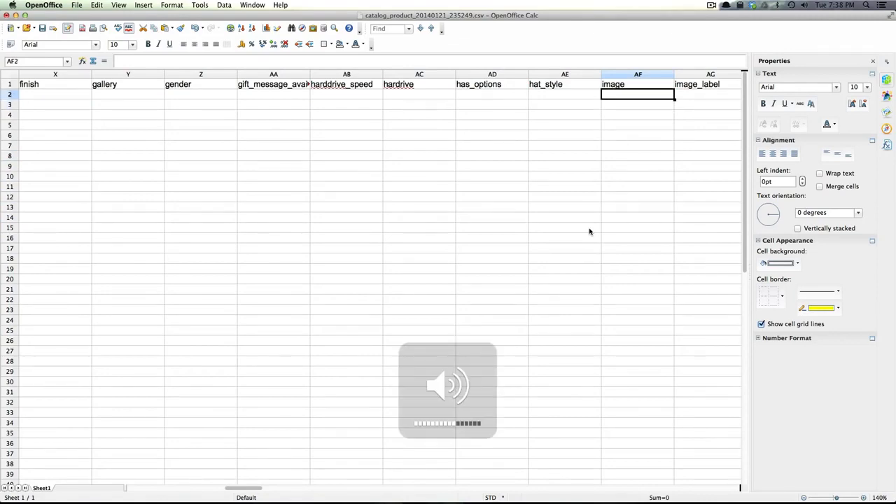
pyautogui.press('F11')
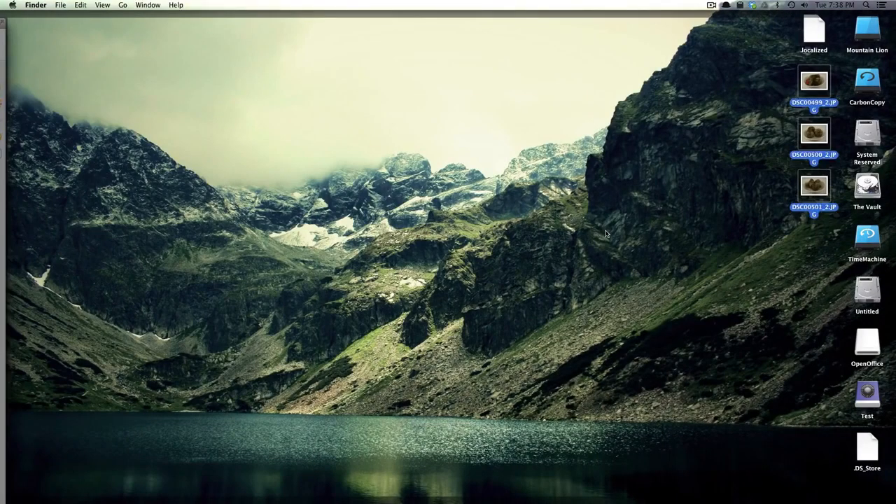
# Copy the file name DSC00499_2.JPG from the desktop photo and return to Calc
pyautogui.click(799, 104)
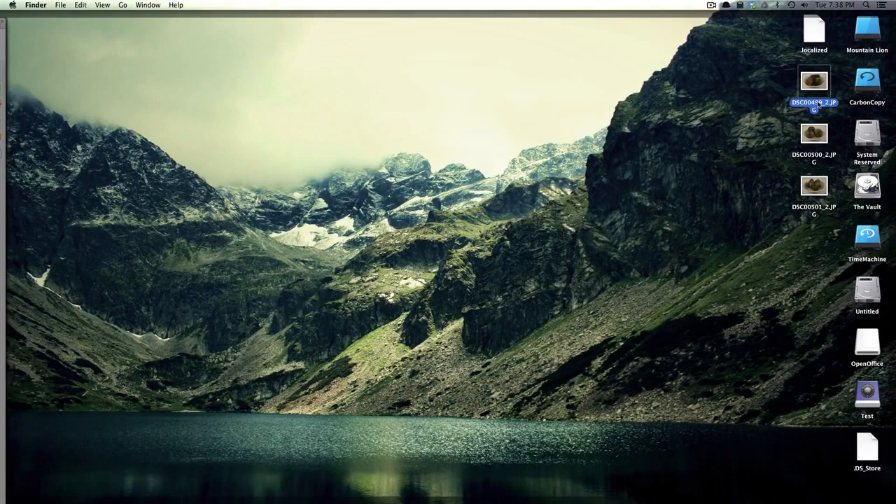
pyautogui.click(817, 105)
pyautogui.press('super+c')
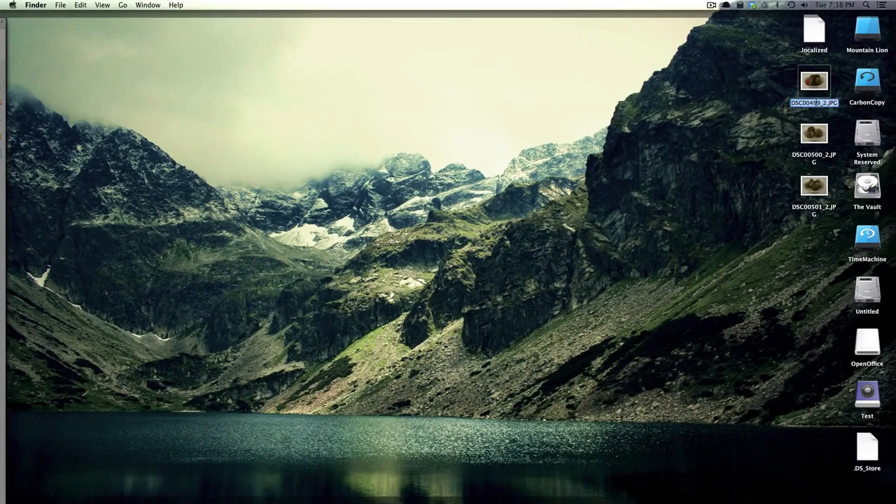
pyautogui.click(757, 96)
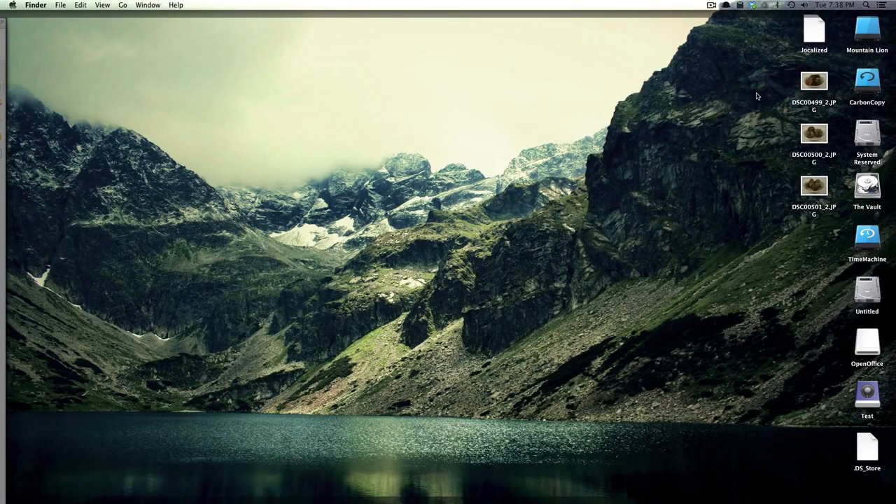
pyautogui.press('F11')
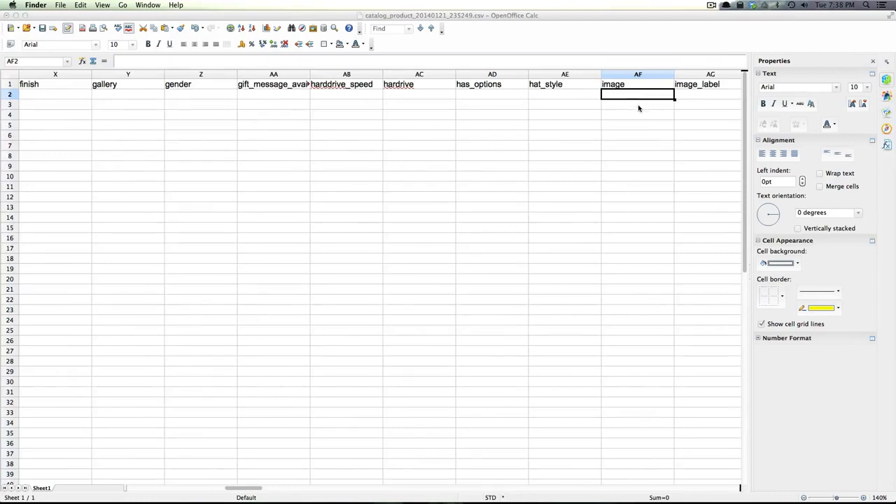
# Paste DSC00499_2.JPG into the image cell AF2 and small_image cell BM2
pyautogui.click(656, 98)
pyautogui.press('super+v')
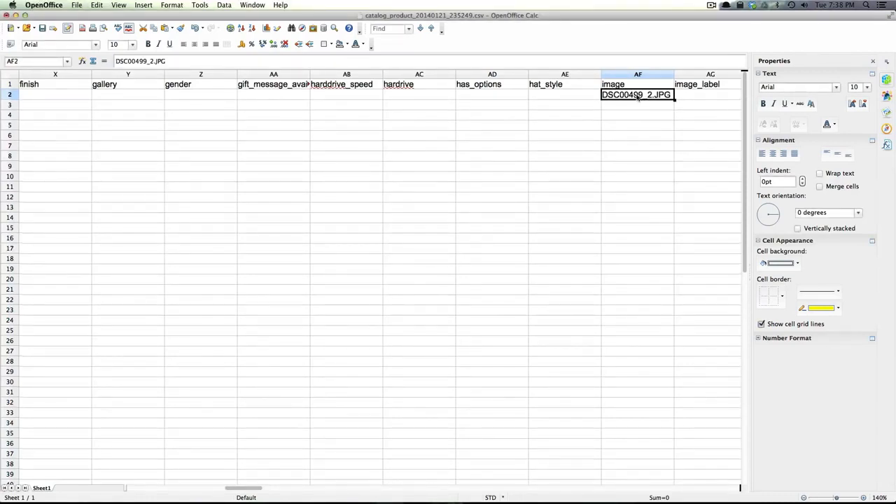
pyautogui.click(687, 99)
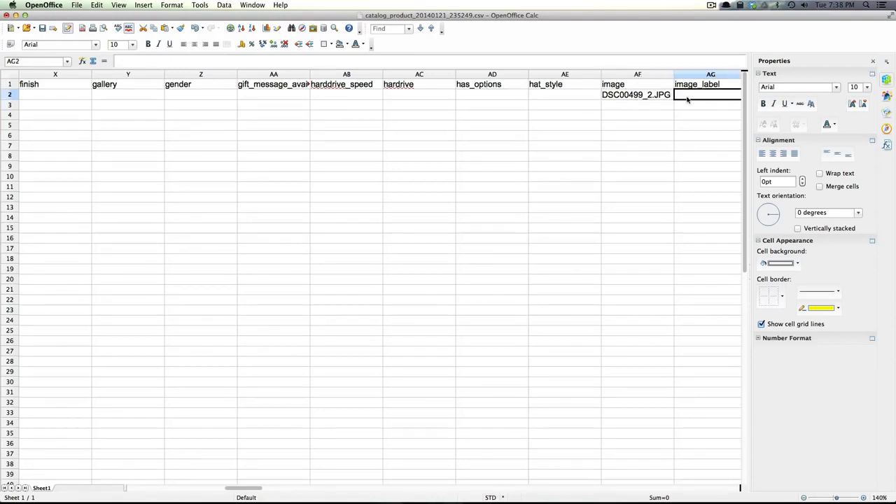
pyautogui.press('Right')
pyautogui.press('Right')
pyautogui.press('Right')
pyautogui.press('Right')
pyautogui.press('Right')
pyautogui.press('Right')
pyautogui.press('Right')
pyautogui.press('Right')
pyautogui.press('Right')
pyautogui.press('Right')
pyautogui.press('Right')
pyautogui.press('Right')
pyautogui.press('Right')
pyautogui.press('Right')
pyautogui.press('Right')
pyautogui.press('Right')
pyautogui.press('Right')
pyautogui.press('Right')
pyautogui.press('Right')
pyautogui.press('Right')
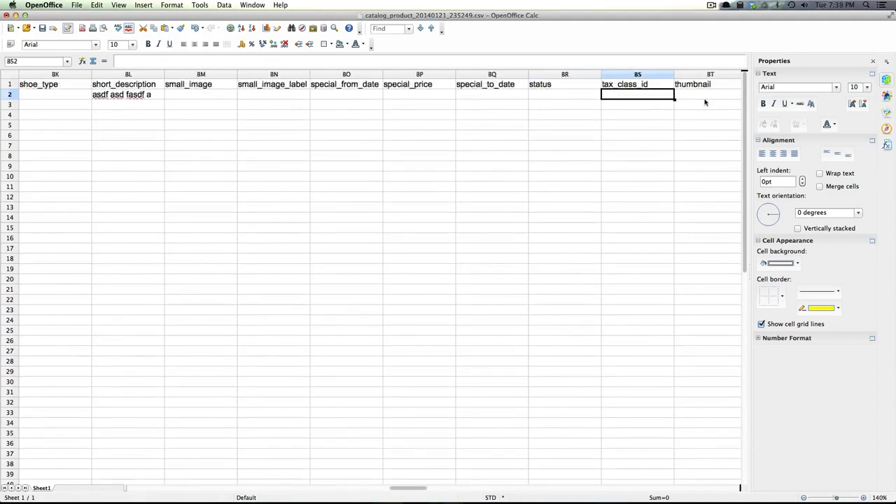
pyautogui.press('Left')
pyautogui.press('Left')
pyautogui.press('Left')
pyautogui.press('Left')
pyautogui.press('Left')
pyautogui.press('Left')
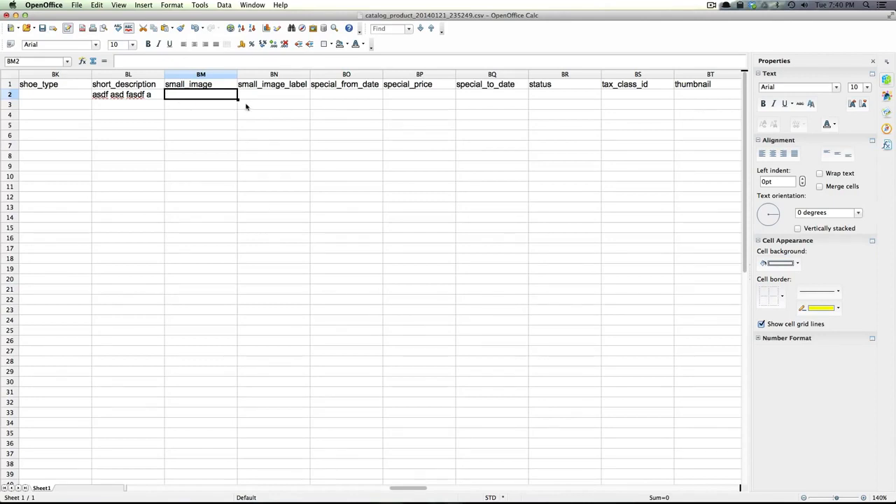
pyautogui.press('super+v')
pyautogui.click(292, 95)
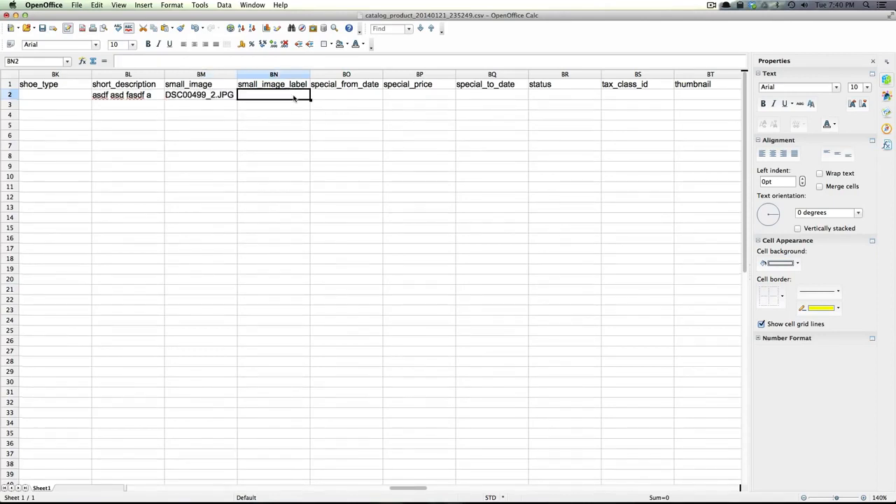
# Copy DSC00500_2.JPG's file name from the desktop and paste it into thumbnail cell BT2
pyautogui.press('Right')
pyautogui.press('Right')
pyautogui.press('Right')
pyautogui.press('Right')
pyautogui.press('Right')
pyautogui.press('Right')
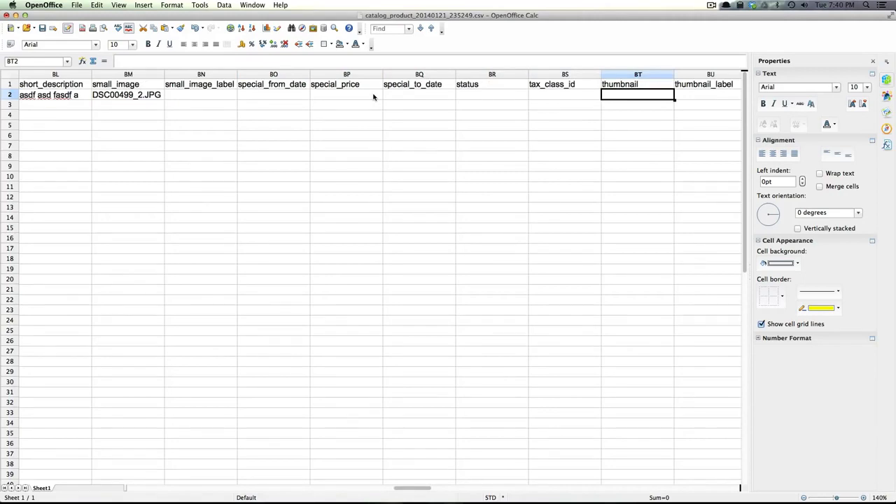
pyautogui.press('F12')
pyautogui.press('F12')
pyautogui.press('F11')
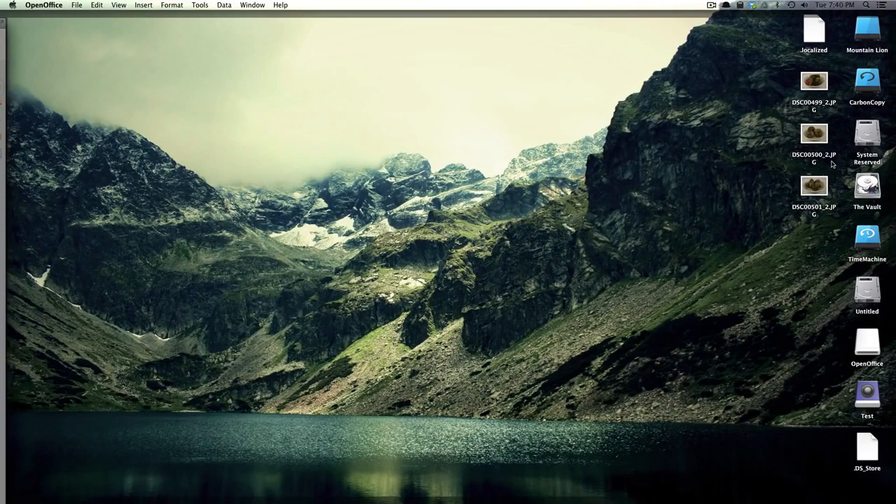
pyautogui.click(823, 159)
pyautogui.press('Return')
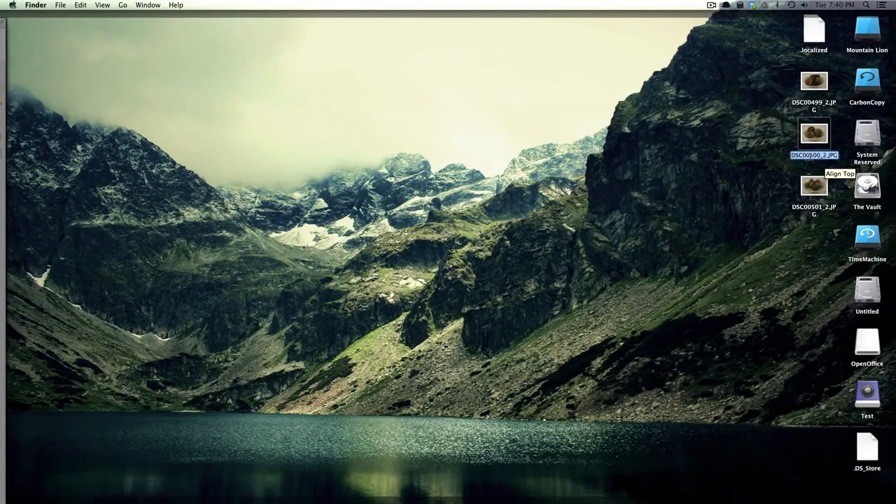
pyautogui.press('F11')
pyautogui.click(671, 96)
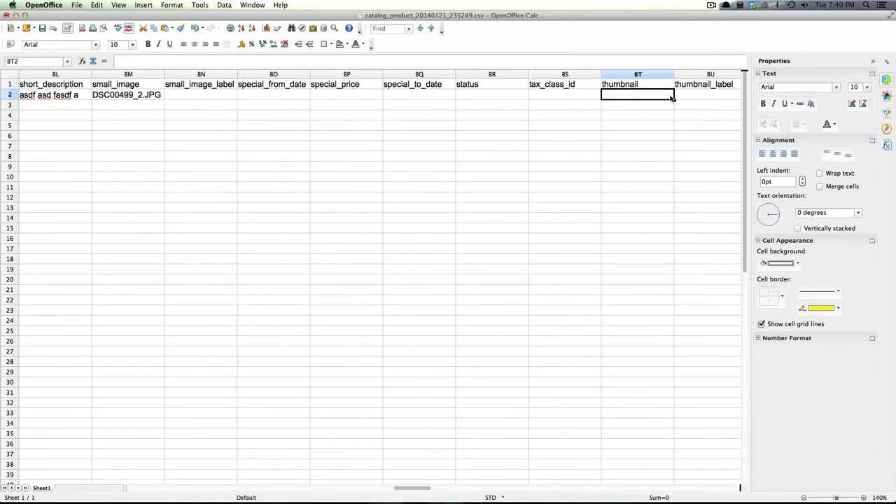
pyautogui.write('DSC00500_2.JPG')
# Paste the first image file name, DSC00500_2.JPG, into _media_image cell DM2
pyautogui.press('Tab')
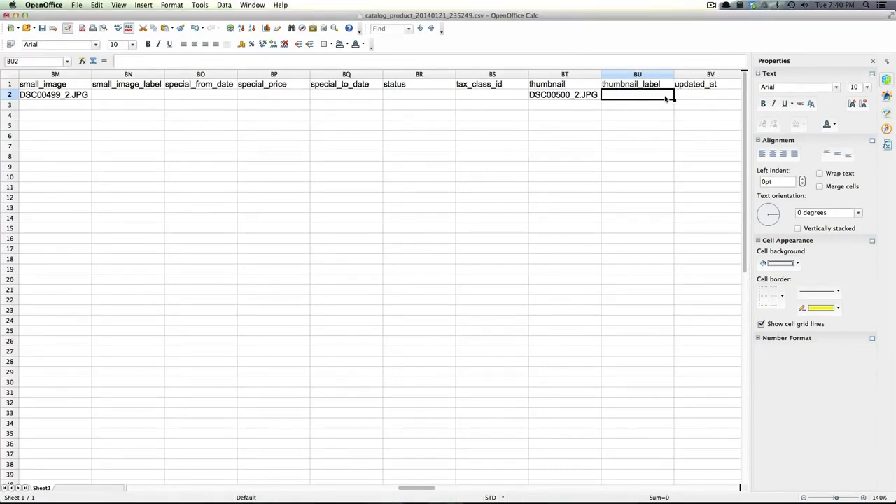
pyautogui.press('Tab')
pyautogui.press('Tab')
pyautogui.press('Tab')
pyautogui.press('Tab')
pyautogui.press('Tab')
pyautogui.press('Tab')
pyautogui.press('Tab')
pyautogui.press('Tab')
pyautogui.press('Tab')
pyautogui.press('Tab')
pyautogui.press('Tab')
pyautogui.press('Tab')
pyautogui.press('Tab')
pyautogui.press('Tab')
pyautogui.press('Tab')
pyautogui.press('Tab')
pyautogui.press('Tab')
pyautogui.press('Tab')
pyautogui.press('Tab')
pyautogui.press('Tab')
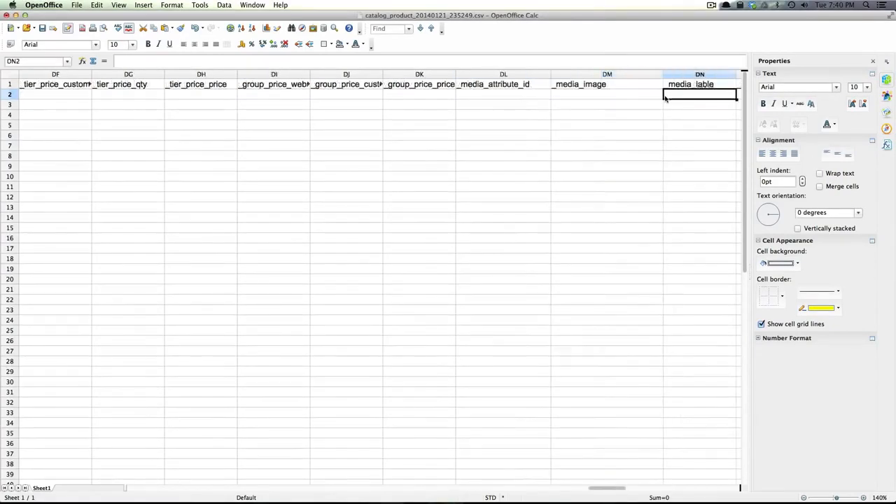
pyautogui.hotkey('shift', 'Tab')
pyautogui.press('Tab')
pyautogui.press('Tab')
pyautogui.press('Tab')
pyautogui.press('Tab')
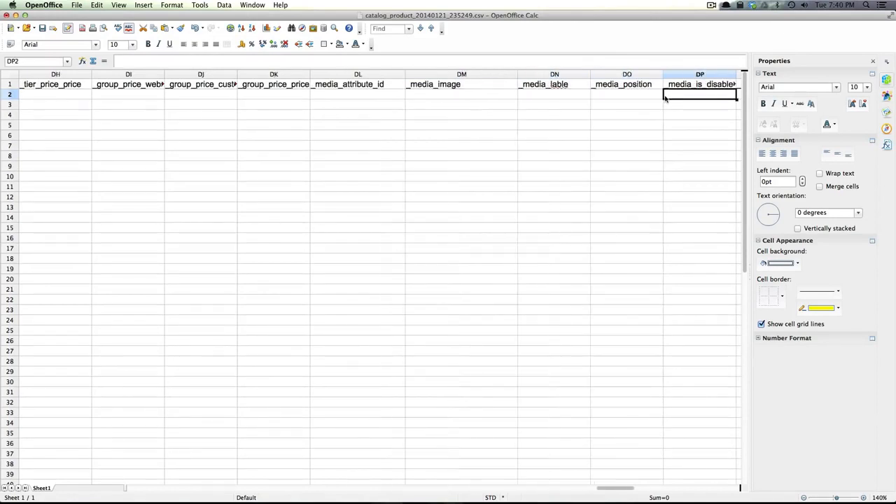
pyautogui.hotkey('shift', 'Tab')
pyautogui.hotkey('shift', 'Tab')
pyautogui.hotkey('shift', 'Tab')
pyautogui.hotkey('shift', 'Tab')
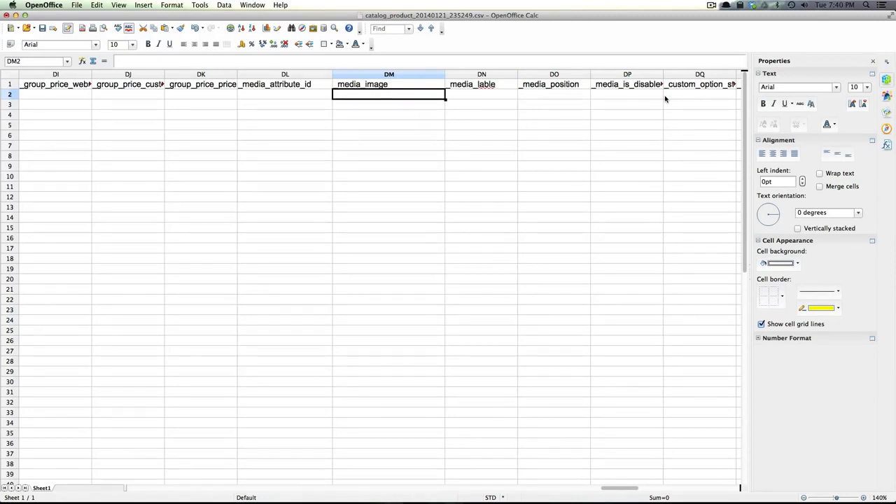
pyautogui.write('DSC00500_2.JPG')
pyautogui.press('Return')
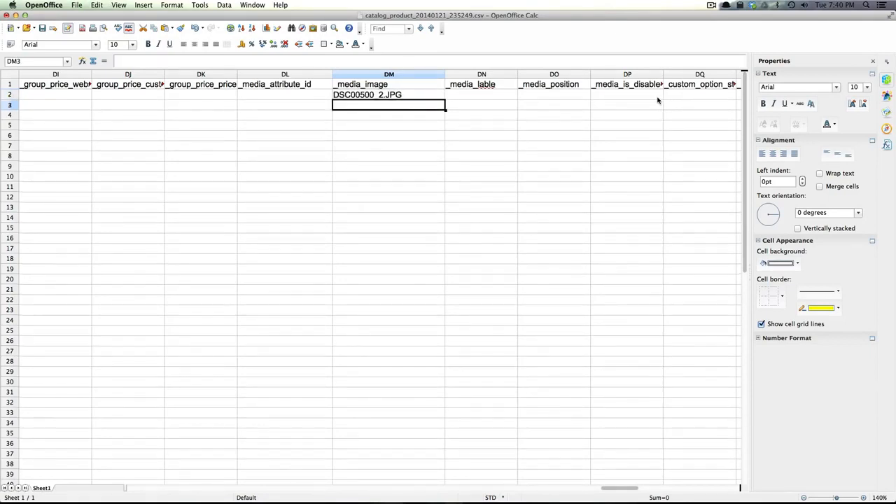
# Copy the DSC00499_2.JPG file name from the desktop and paste it into DM3
pyautogui.press('F11')
pyautogui.click(766, 109)
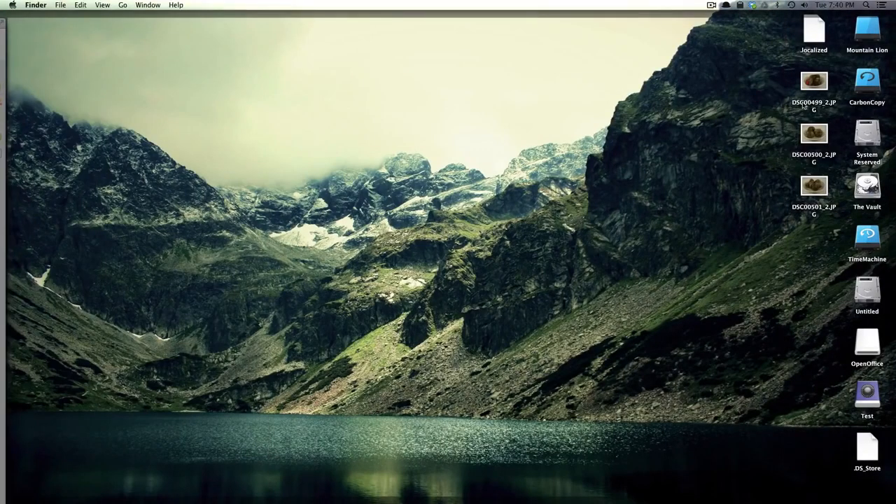
pyautogui.click(814, 103)
pyautogui.click(814, 107)
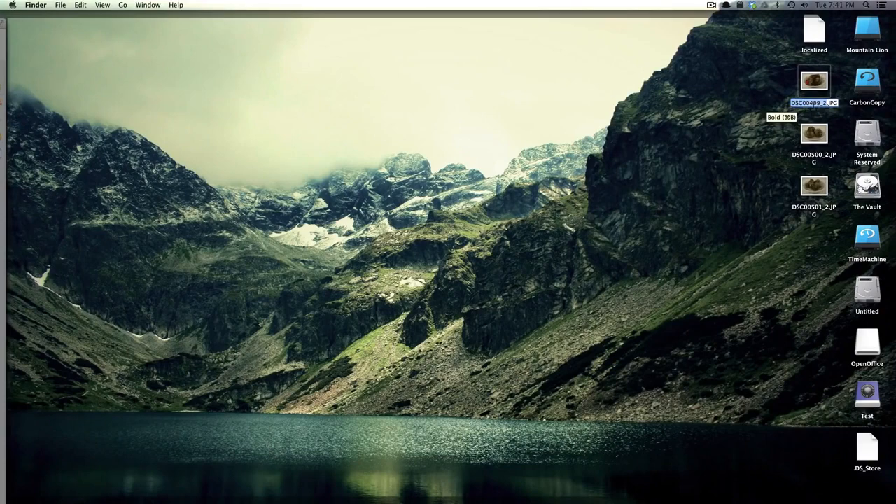
pyautogui.press('super+a')
pyautogui.press('super+c')
pyautogui.press('F11')
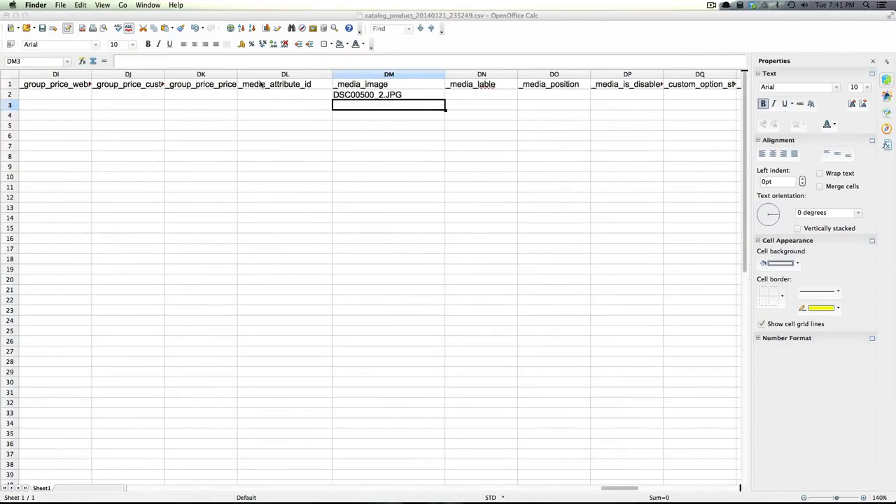
pyautogui.click(396, 129)
pyautogui.click(396, 105)
pyautogui.press('super+v')
pyautogui.press('Return')
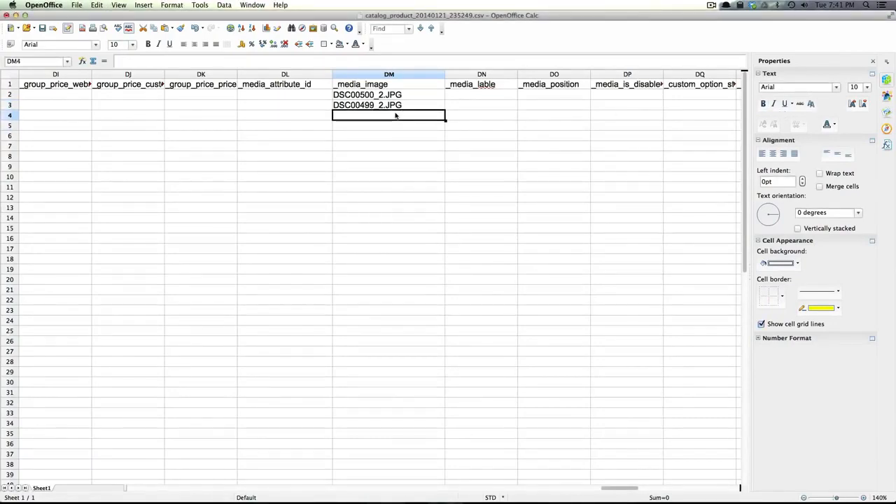
# Copy the DSC00501_2.JPG file name from the desktop and paste it into DM4
pyautogui.press('F11')
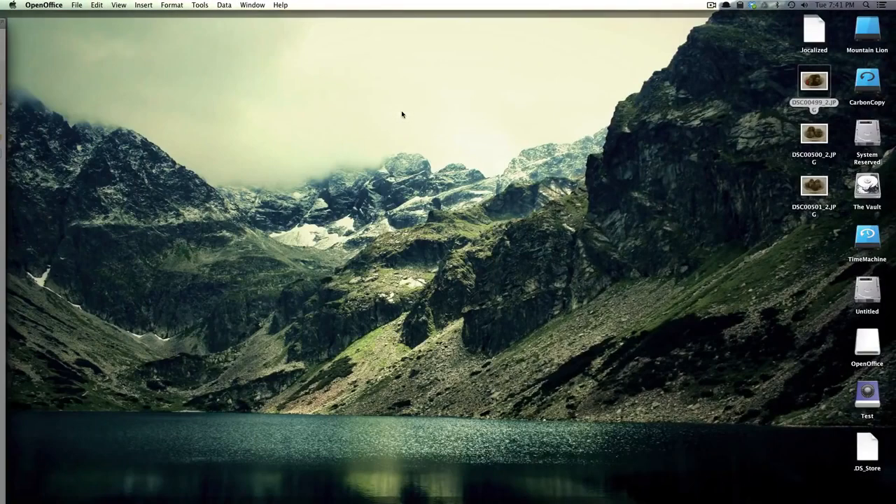
pyautogui.click(807, 208)
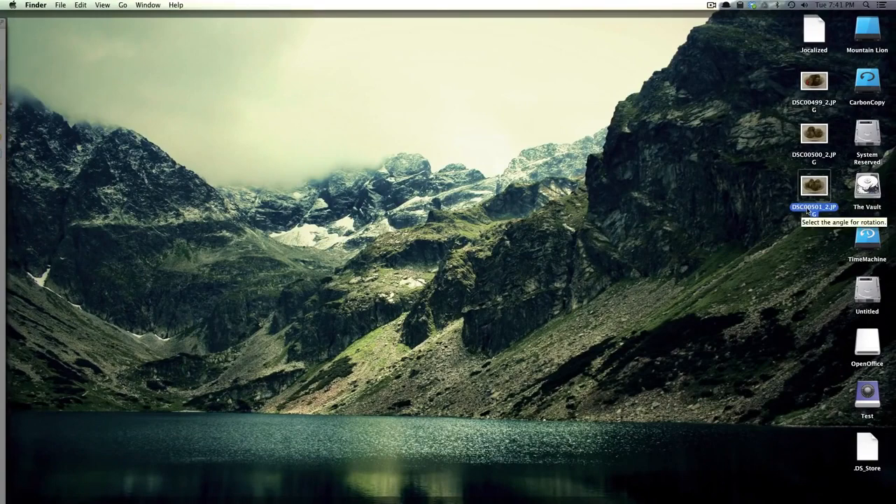
pyautogui.click(809, 208)
pyautogui.press('super+a')
pyautogui.press('super+c')
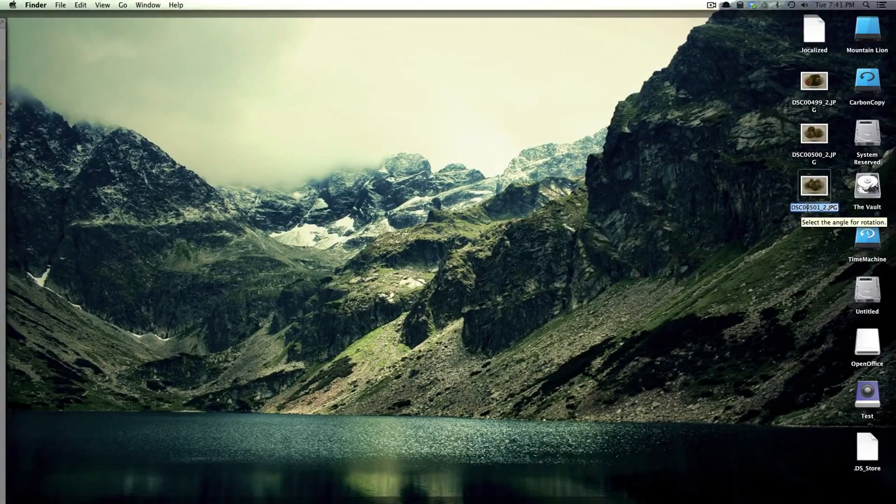
pyautogui.press('F11')
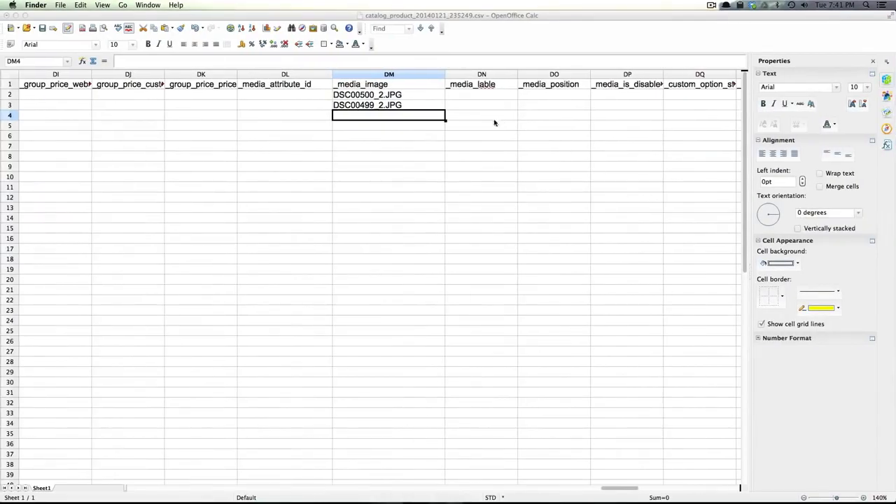
pyautogui.click(360, 116)
pyautogui.press('super+v')
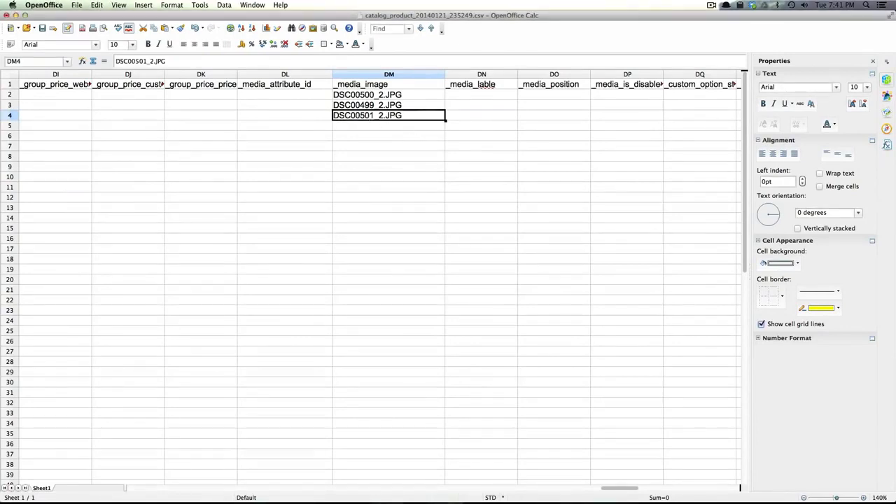
pyautogui.click(285, 187)
pyautogui.click(290, 96)
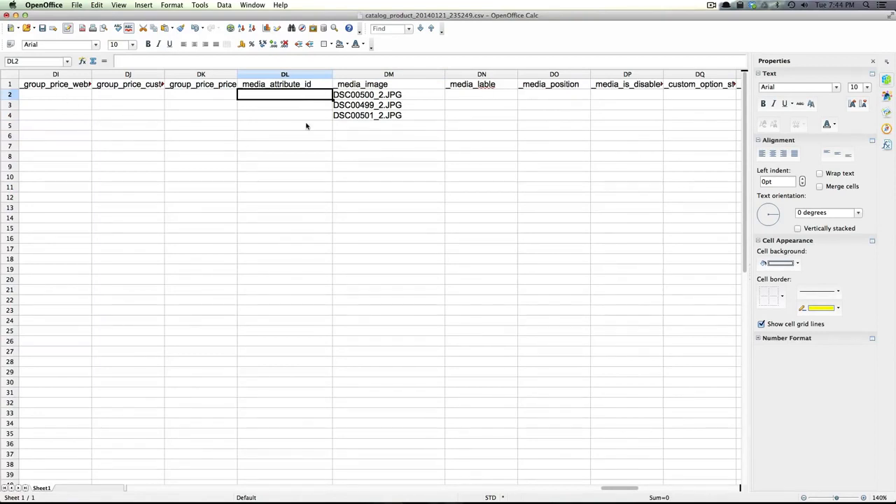
# Enter _media_attribute_id 703 in DL2 and copy it down to DL3 and DL4
pyautogui.write('703')
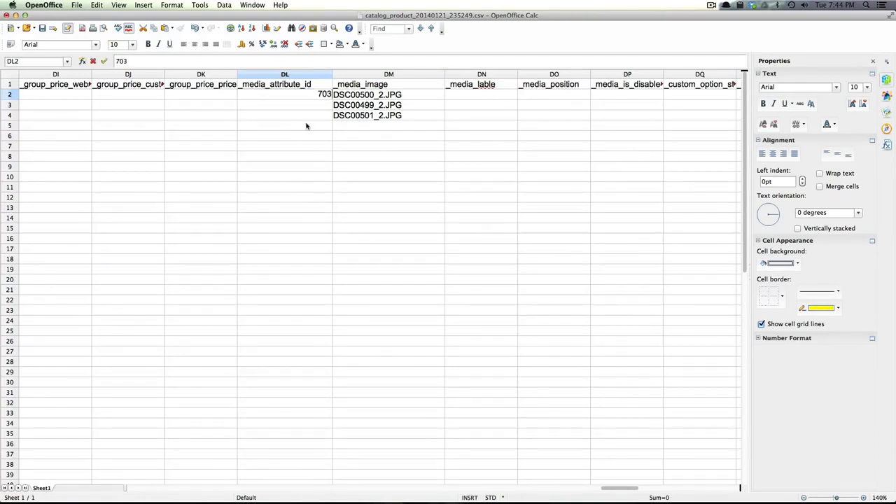
pyautogui.press('Up')
pyautogui.press('Down')
pyautogui.press('super+c')
pyautogui.press('Down')
pyautogui.press('super+v')
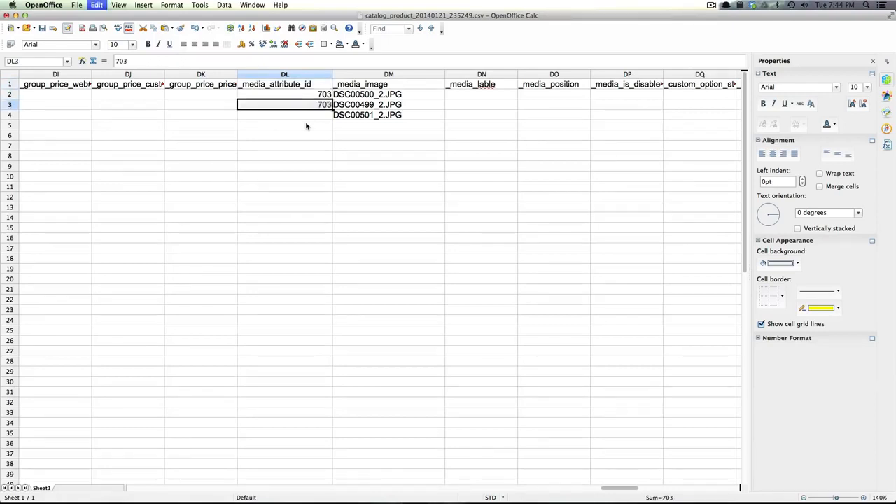
pyautogui.press('Down')
pyautogui.press('super+v')
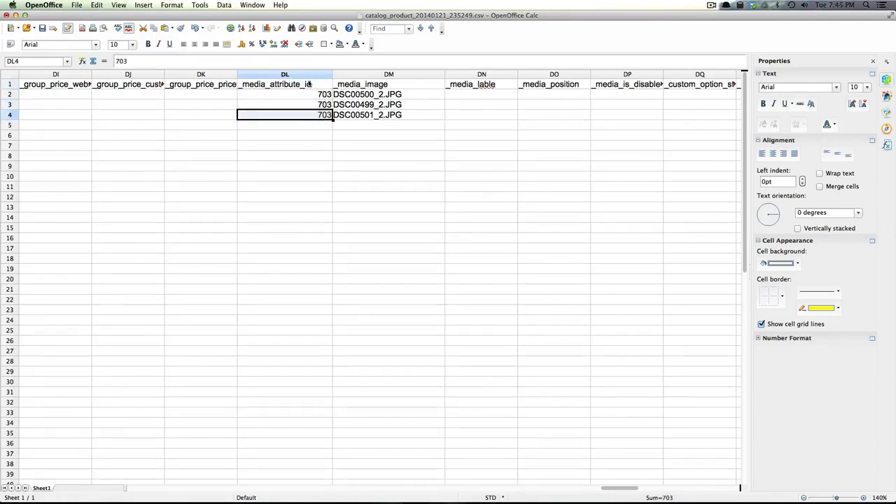
pyautogui.click(306, 124)
pyautogui.click(310, 96)
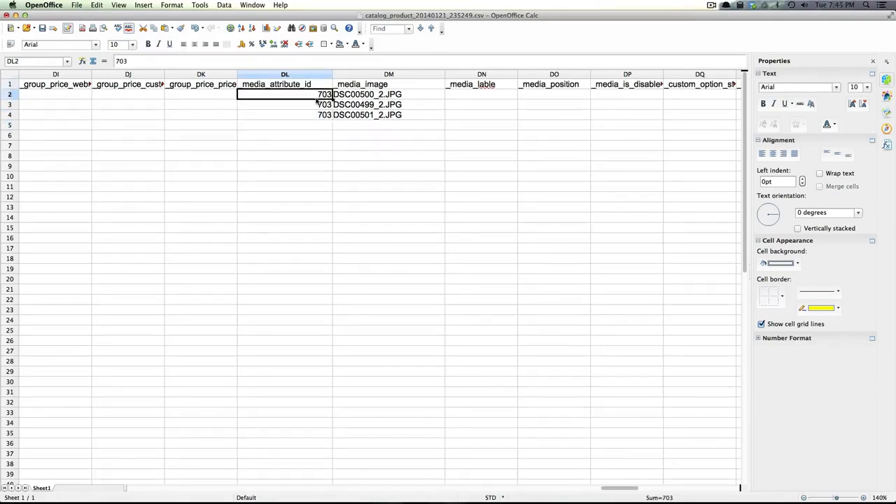
pyautogui.click(293, 106)
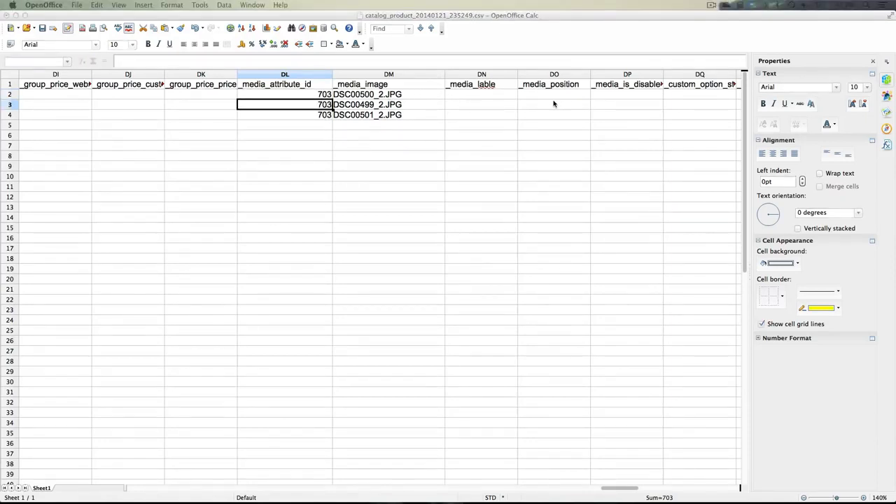
pyautogui.click(511, 93)
pyautogui.click(312, 98)
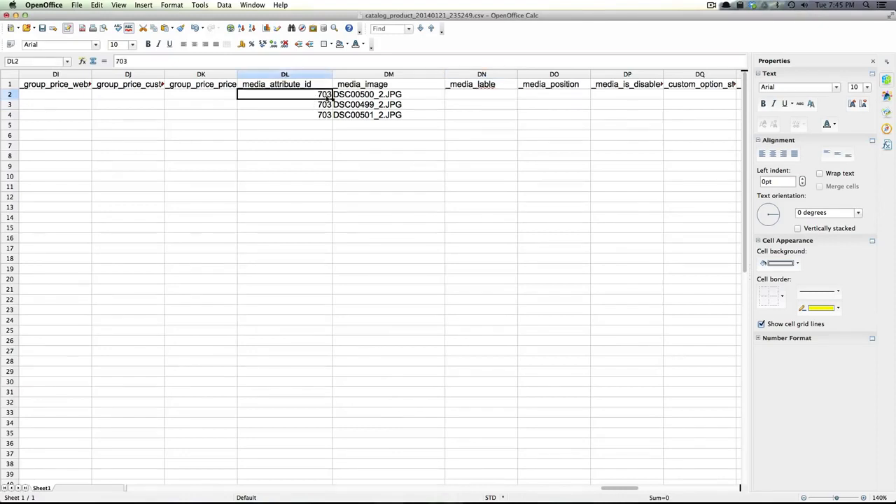
pyautogui.click(489, 96)
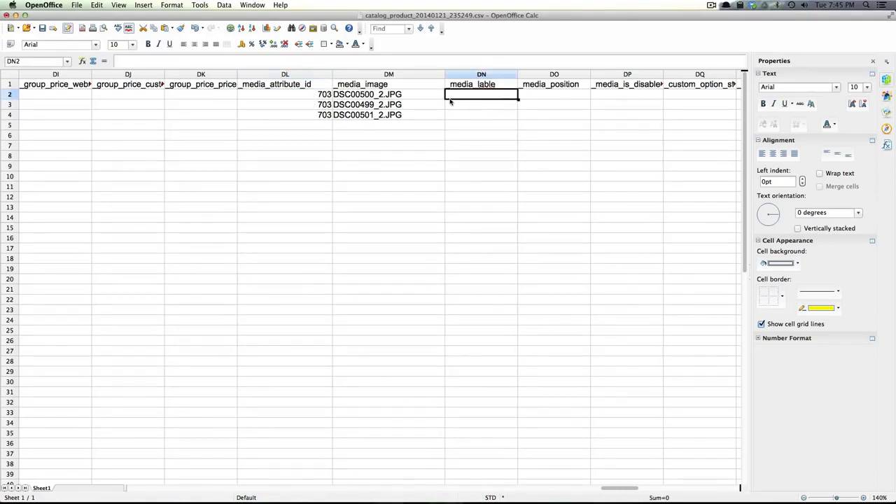
# Fill the _media_position cells DO2:DO4 with 0, 1 and 2
pyautogui.click(540, 95)
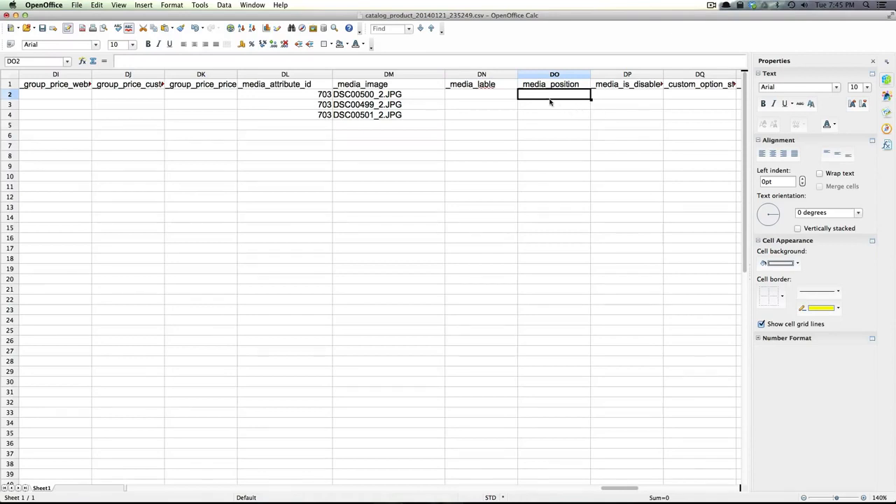
pyautogui.write('1')
pyautogui.press('Return')
pyautogui.click(557, 96)
pyautogui.write('0')
pyautogui.press('Return')
pyautogui.write('1')
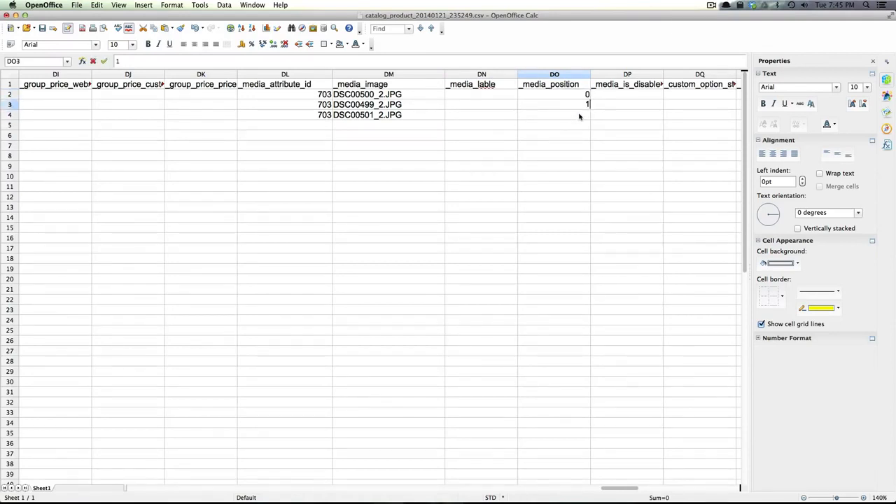
pyautogui.press('Return')
pyautogui.write('2')
pyautogui.click(620, 99)
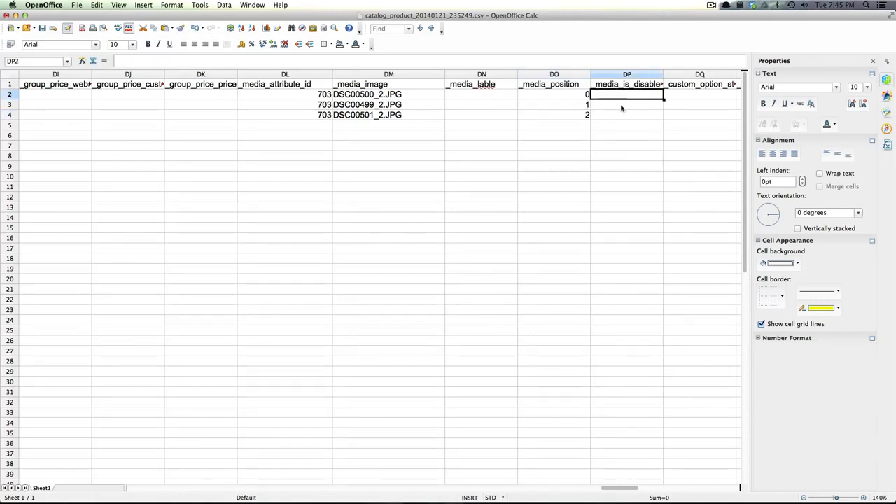
# Fill the _media_is_disabled cells DP2:DP4 with 0, 1 and 0
pyautogui.write('0')
pyautogui.press('Return')
pyautogui.write('1')
pyautogui.press('Return')
pyautogui.write('0')
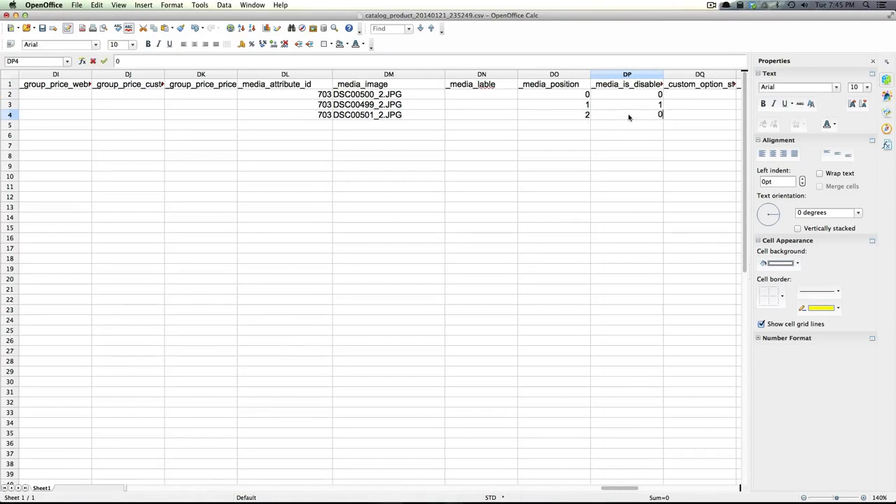
pyautogui.click(655, 138)
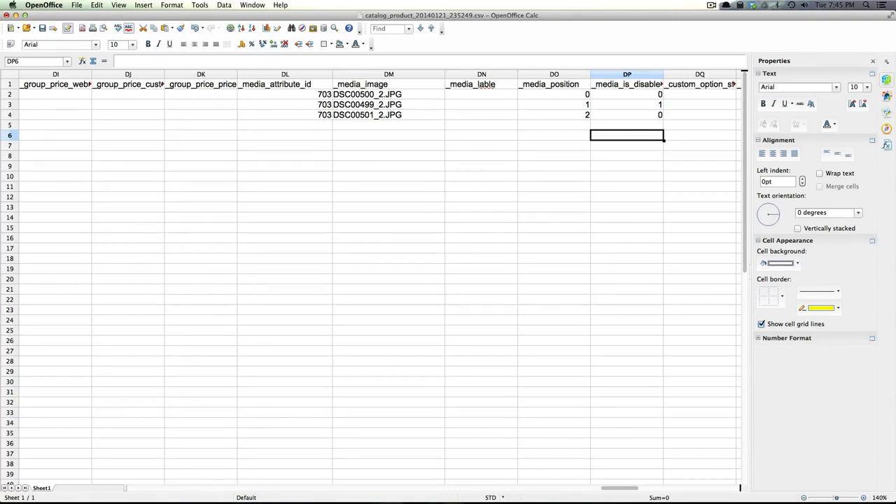
pyautogui.click(122, 148)
pyautogui.click(158, 103)
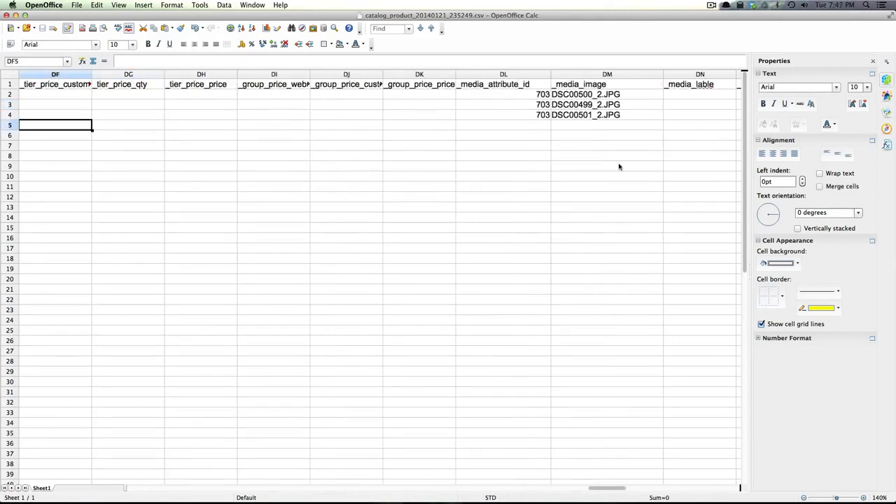
# Switch to the browser and bring up Magento's System > Import page for Products
pyautogui.press('super+Tab')
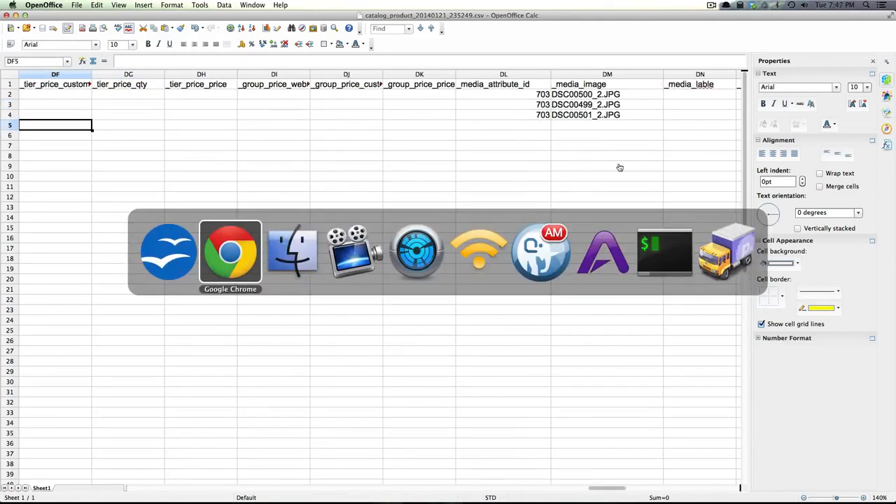
pyautogui.press('super+Tab')
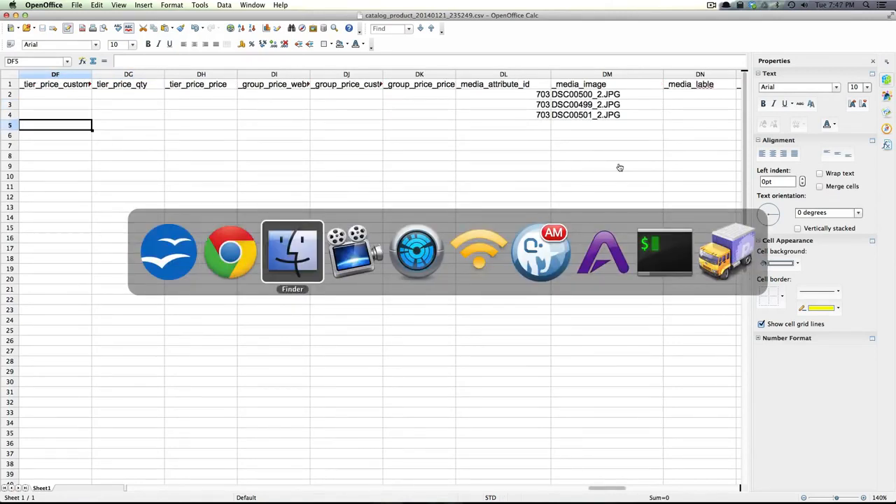
pyautogui.press('super+Tab')
pyautogui.press('shift+super+Tab')
pyautogui.press('shift+super+Tab')
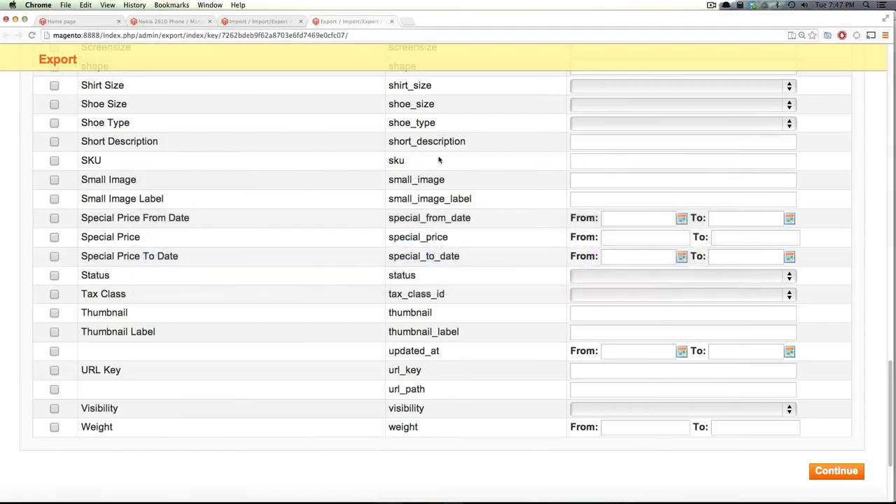
pyautogui.scroll(15, 552, 352)
pyautogui.click(242, 23)
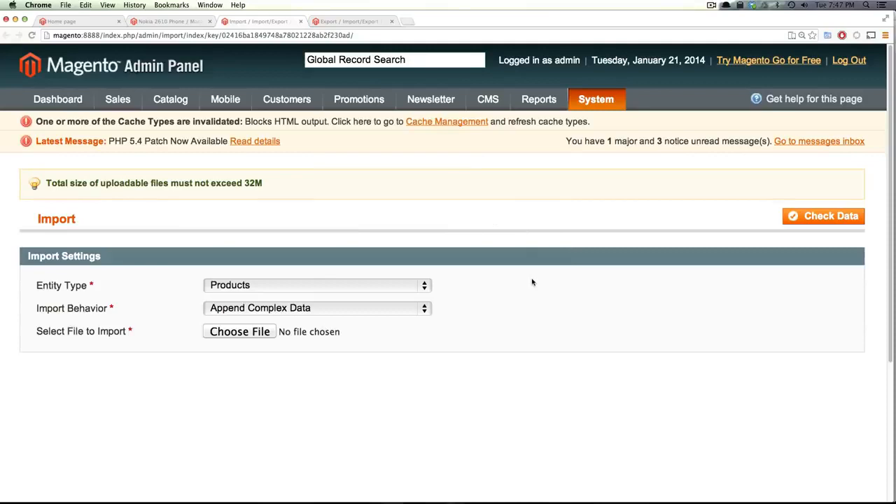
pyautogui.press('super+Tab')
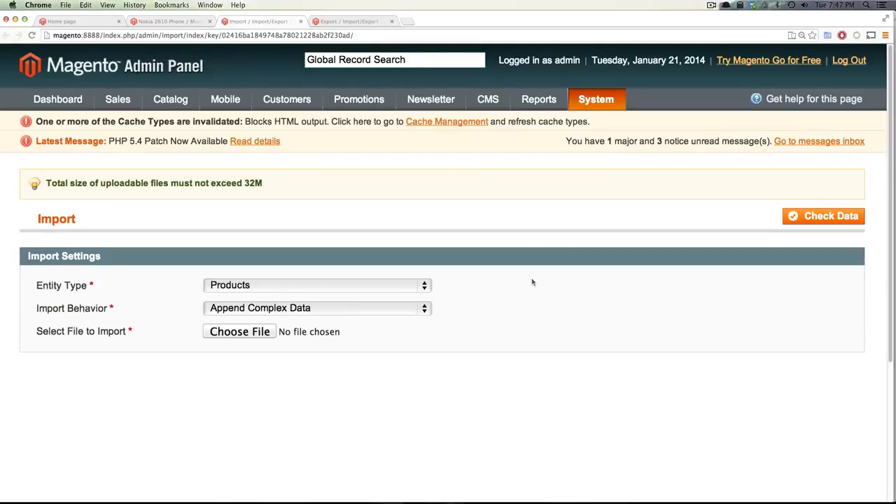
# Open the Magento media folder and create a new folder named import inside it
pyautogui.moveTo(0, 49); pyautogui.dragTo(414, 62)
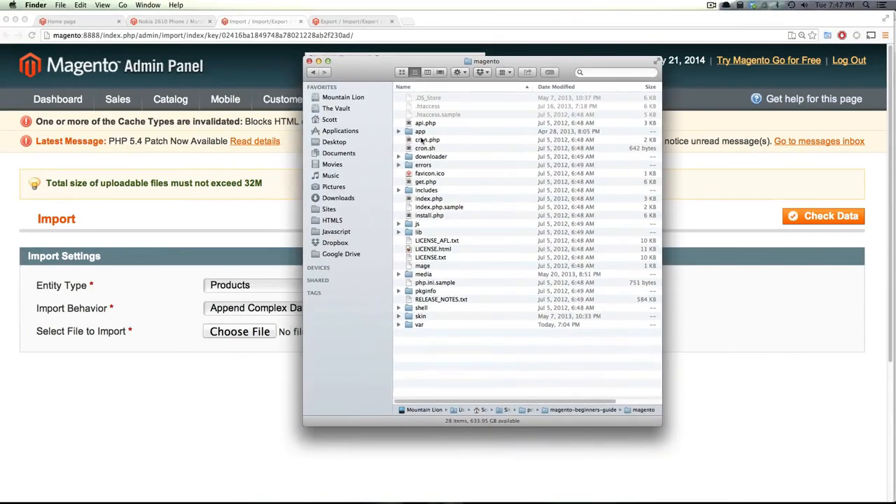
pyautogui.click(427, 274)
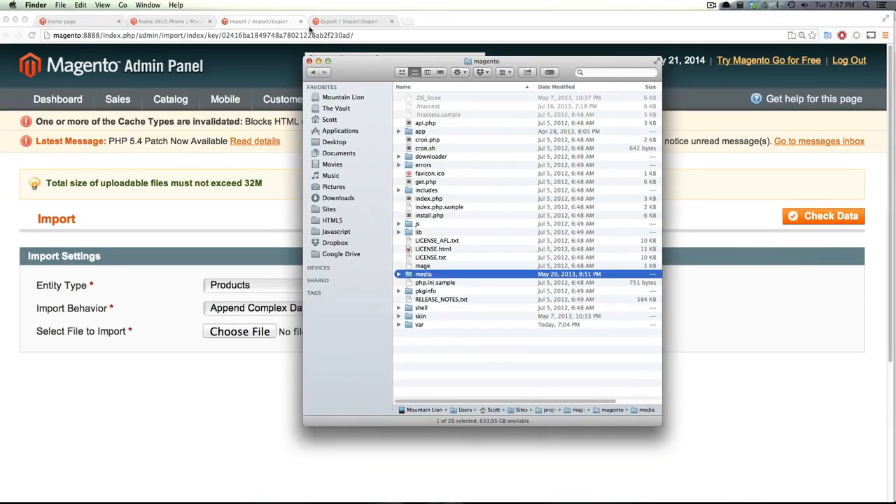
pyautogui.moveTo(499, 165); pyautogui.dragTo(484, 215)
pyautogui.click(442, 267)
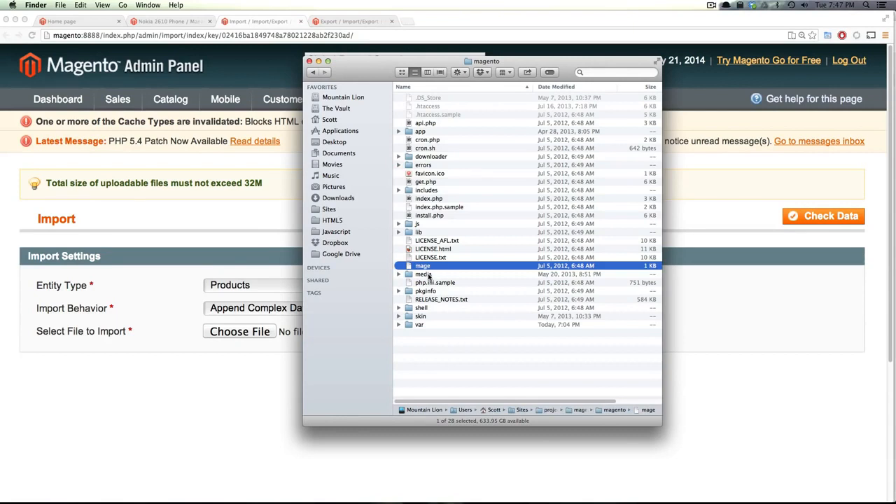
pyautogui.doubleClick(428, 275)
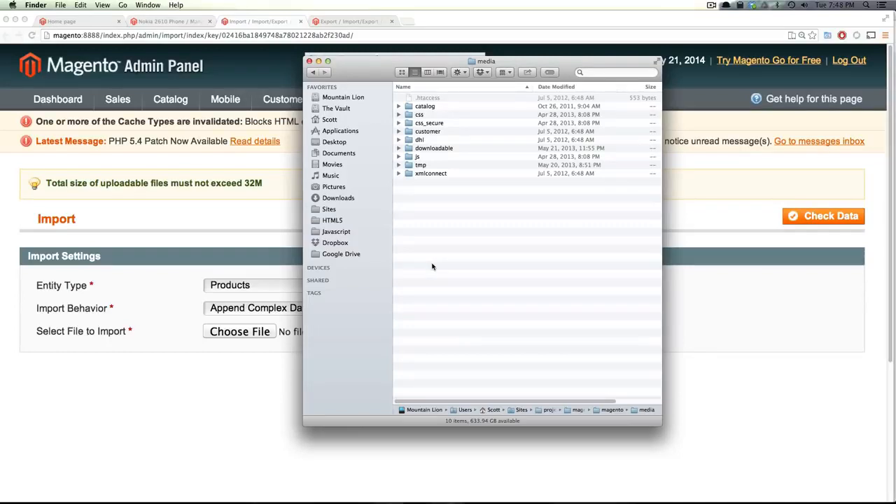
pyautogui.press('super+shift+n')
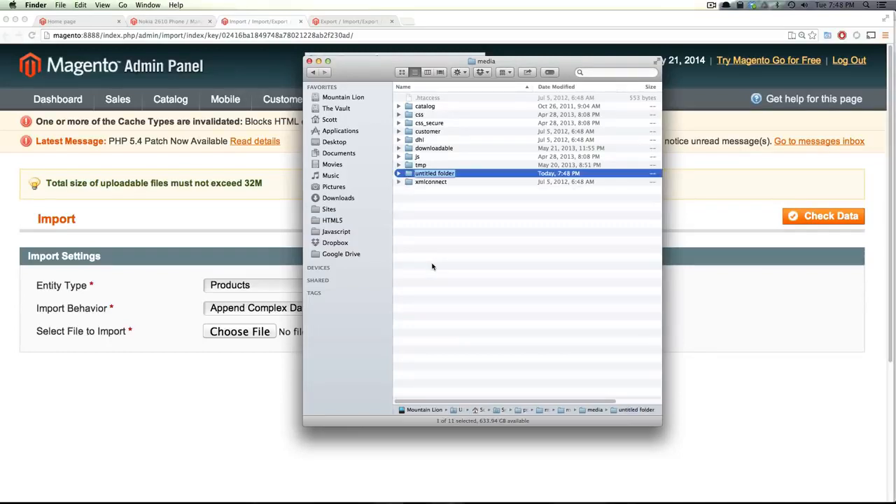
pyautogui.write('import')
pyautogui.press('Return')
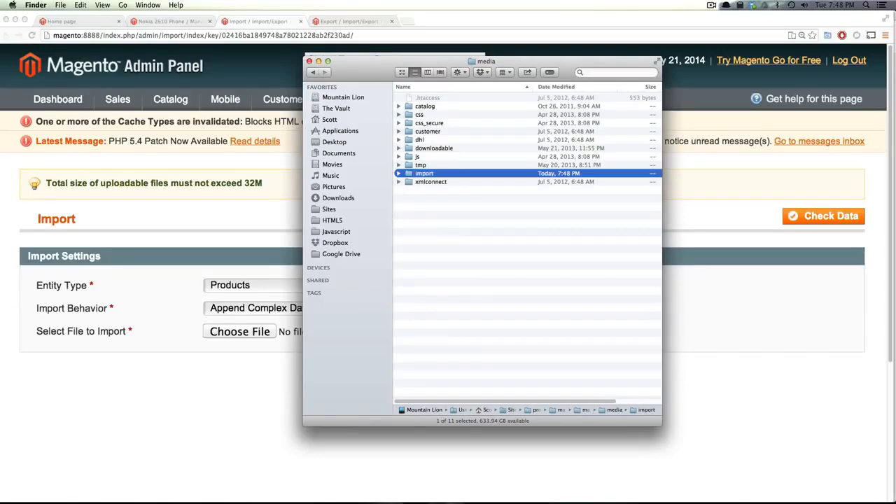
# Drag DSC00499_2.JPG, DSC00500_2.JPG and DSC00501_2.JPG from the desktop into media/import
pyautogui.press('F11')
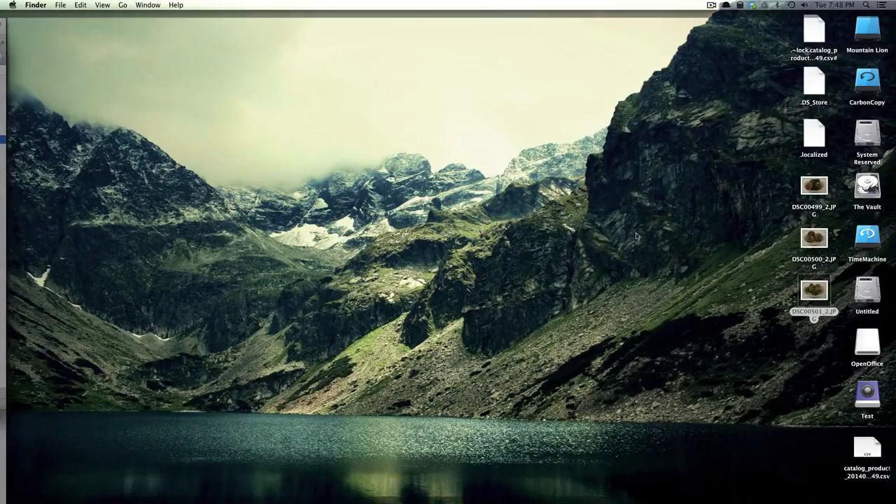
pyautogui.moveTo(756, 209); pyautogui.dragTo(424, 157)
pyautogui.press('F11')
pyautogui.click(401, 157)
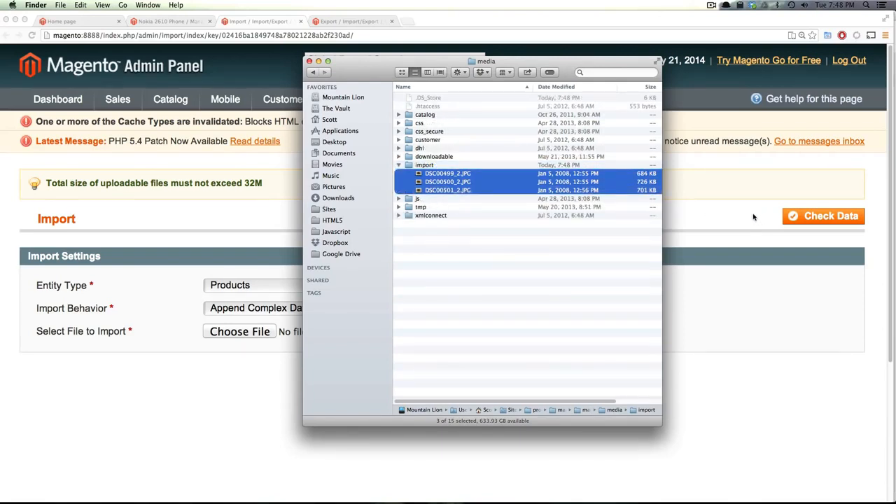
pyautogui.click(474, 264)
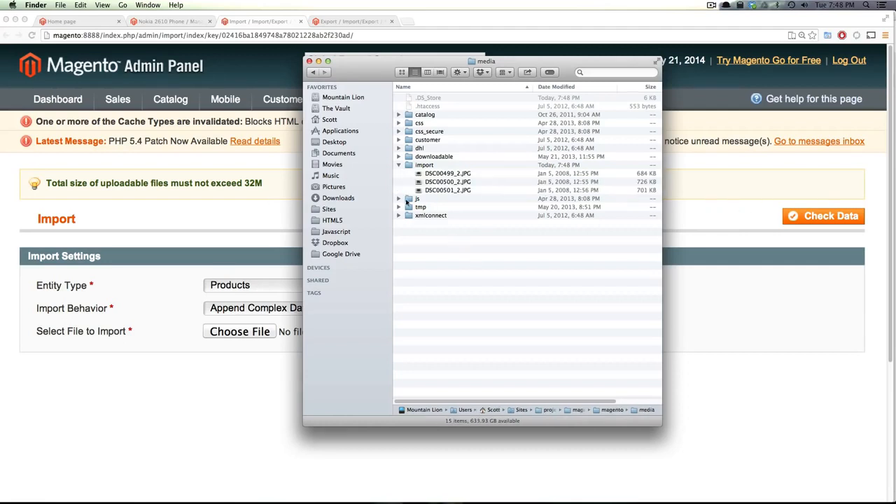
pyautogui.click(446, 190)
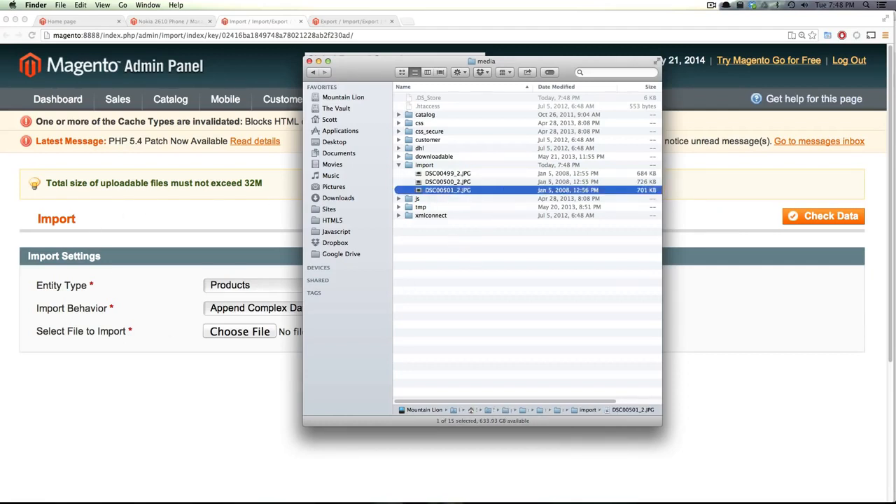
pyautogui.click(247, 219)
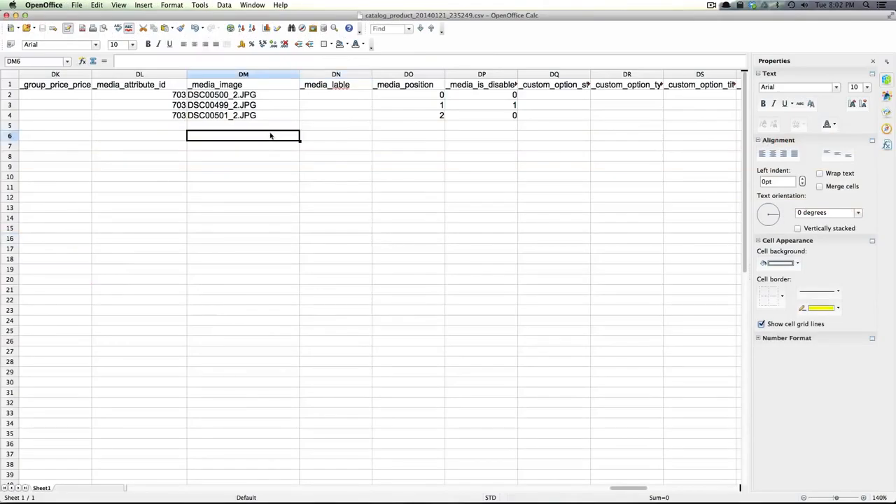
pyautogui.click(238, 116)
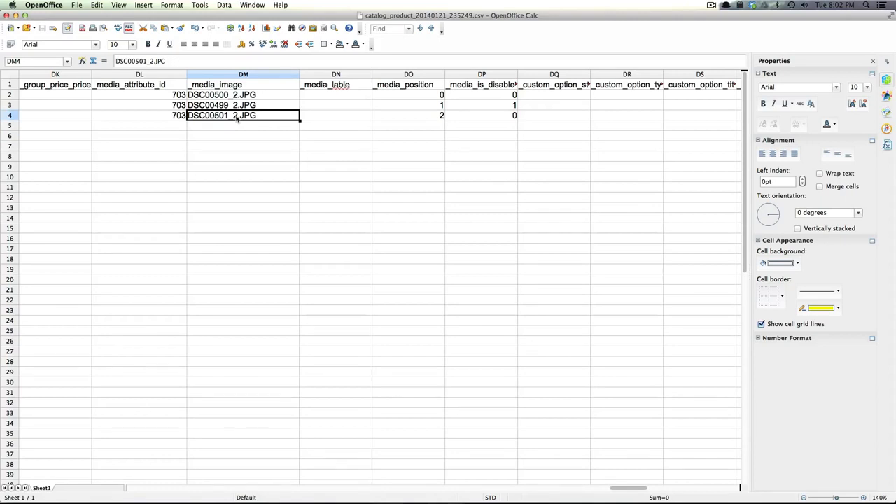
pyautogui.press('Left')
pyautogui.press('Home')
pyautogui.press('Up')
pyautogui.press('Up')
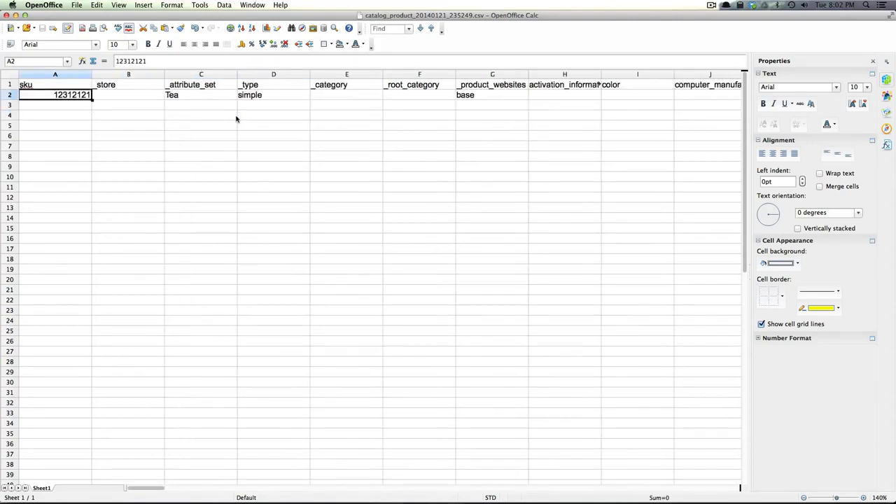
pyautogui.press('super+Right')
pyautogui.press('super+Right')
pyautogui.press('super+Right')
pyautogui.press('super+Right')
pyautogui.press('super+Right')
pyautogui.press('super+Right')
pyautogui.press('super+Right')
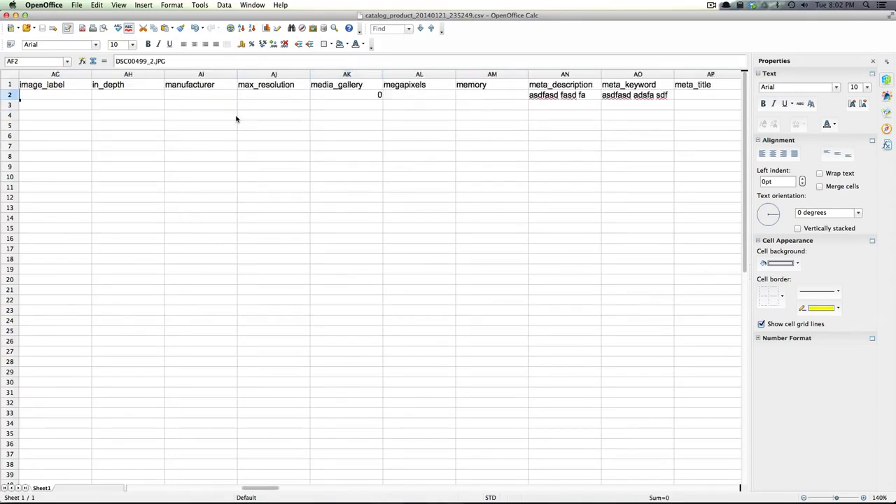
pyautogui.press('super+Right')
pyautogui.press('super+Right')
pyautogui.press('super+Right')
pyautogui.press('super+Right')
pyautogui.press('super+Right')
pyautogui.press('super+Right')
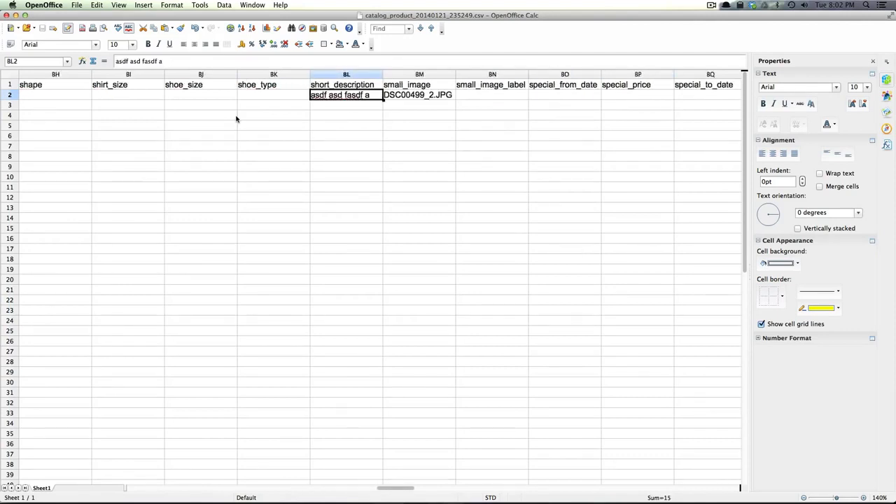
pyautogui.press('super+Right')
pyautogui.press('super+Right')
pyautogui.press('super+Right')
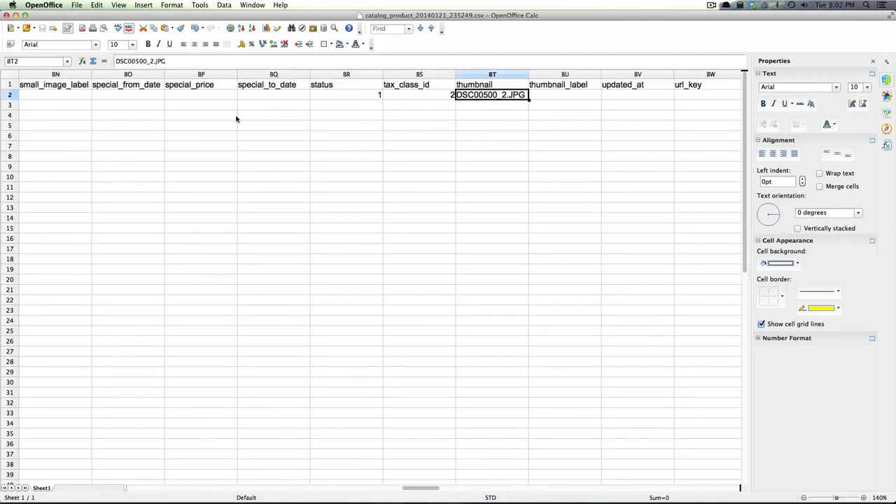
pyautogui.press('super+Right')
pyautogui.press('super+Right')
pyautogui.press('super+Right')
pyautogui.press('super+Right')
pyautogui.press('super+Right')
pyautogui.press('super+Right')
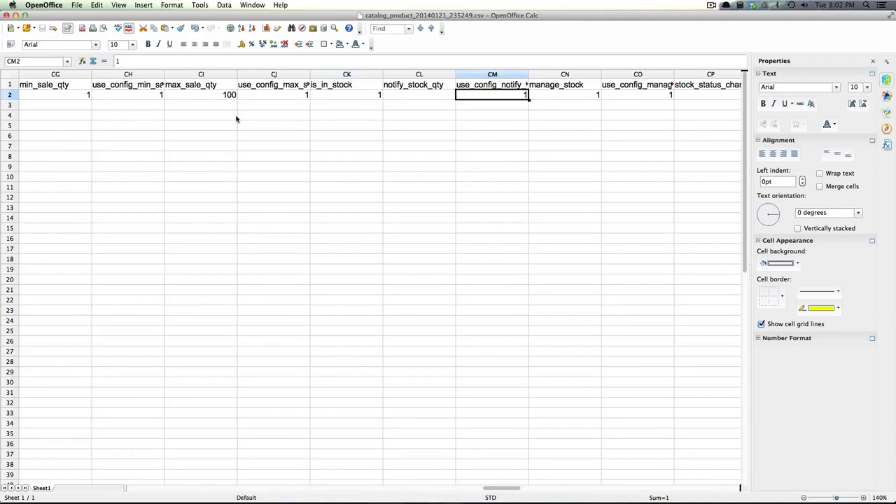
pyautogui.press('Left')
pyautogui.press('Left')
pyautogui.press('Left')
pyautogui.press('Left')
pyautogui.press('Left')
pyautogui.press('Left')
pyautogui.press('Left')
pyautogui.press('Left')
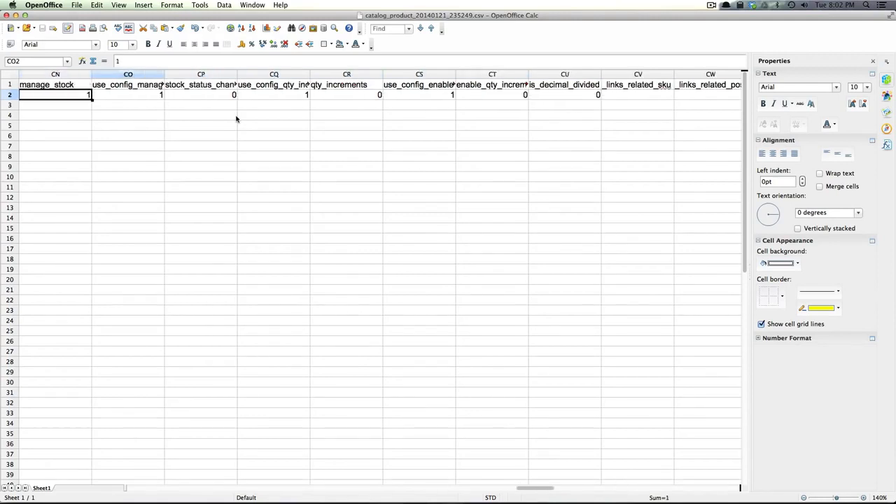
pyautogui.press('Left')
pyautogui.press('Left')
pyautogui.press('Left')
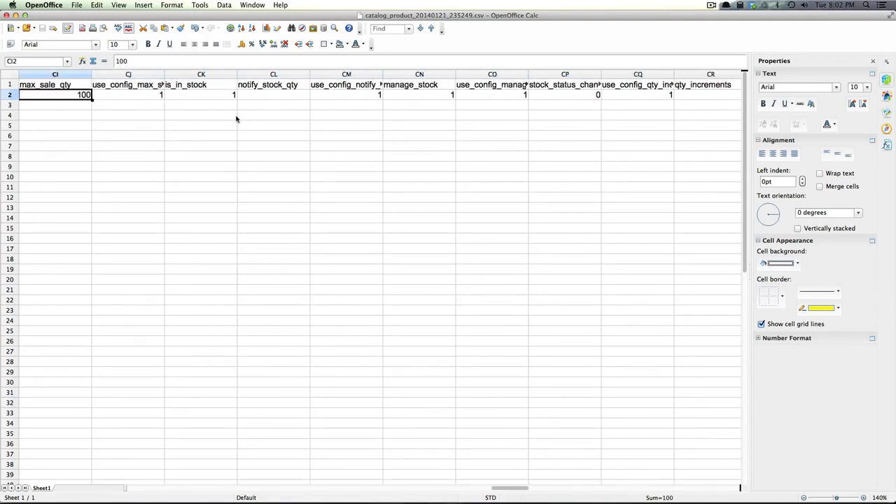
pyautogui.press('Left')
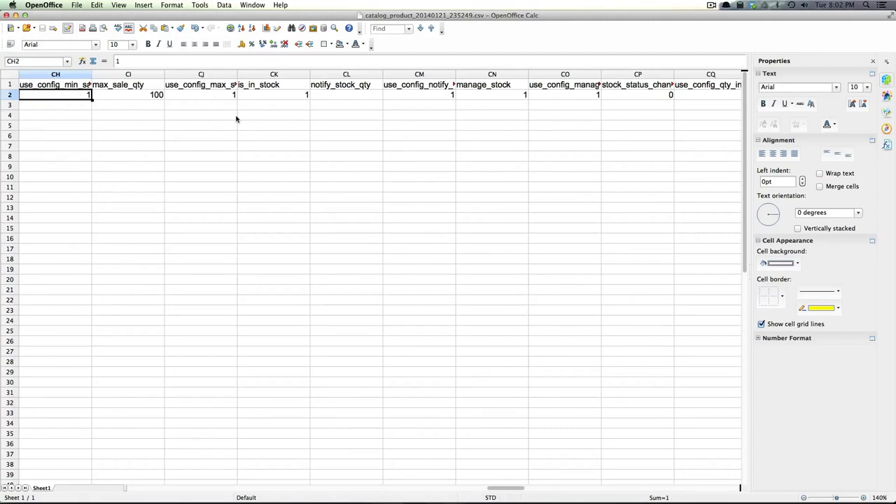
# Save As CSV, replacing catalog_product_20140121_235249, with UTF-8 encoding and comma field delimiter
pyautogui.click(73, 5)
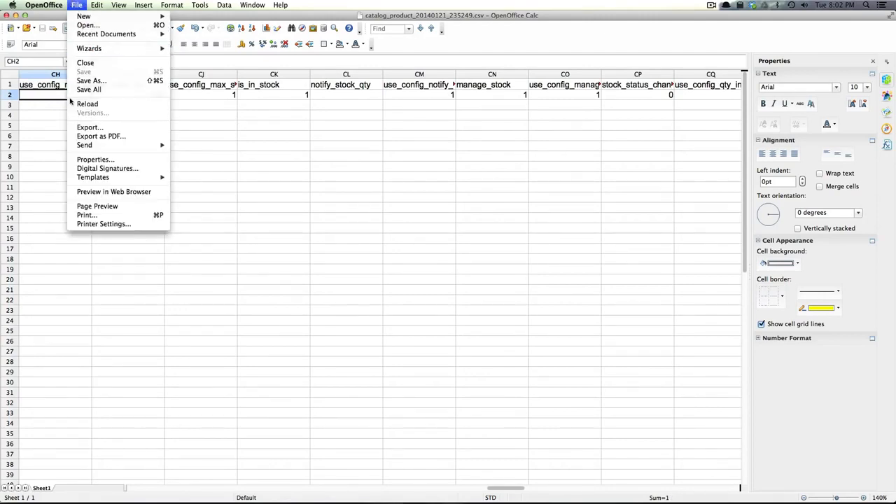
pyautogui.click(124, 80)
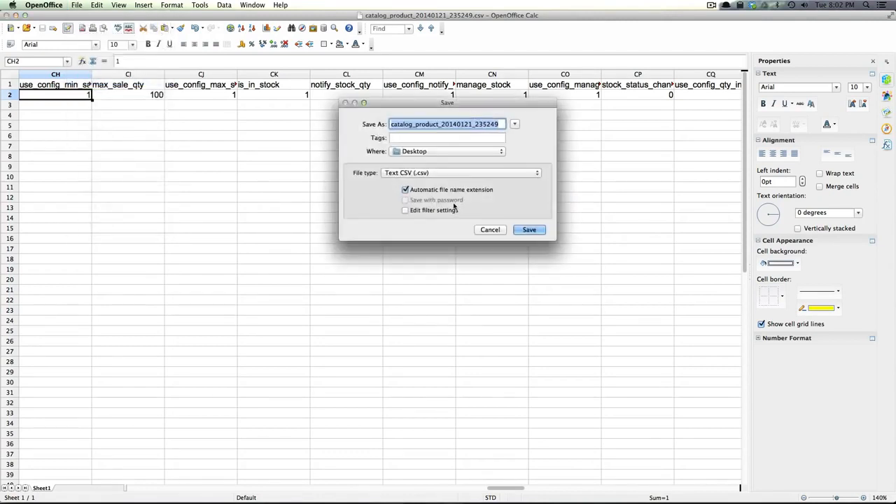
pyautogui.click(449, 210)
pyautogui.click(526, 229)
pyautogui.click(515, 165)
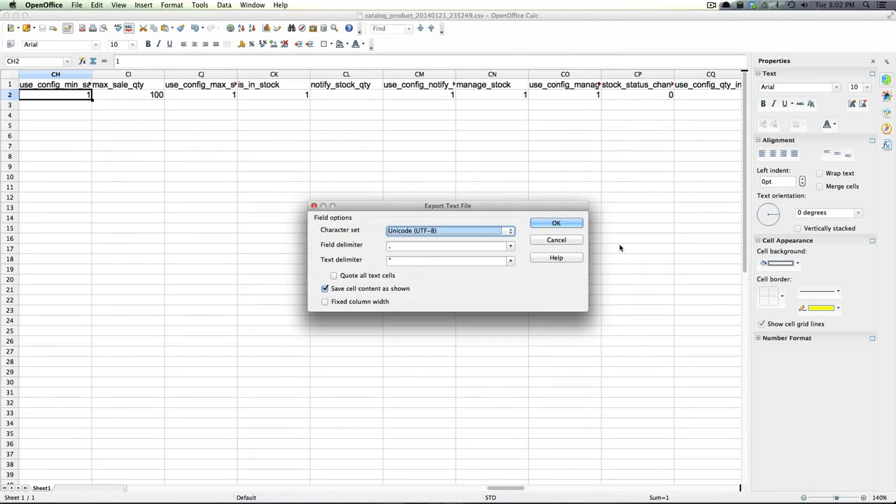
pyautogui.click(556, 223)
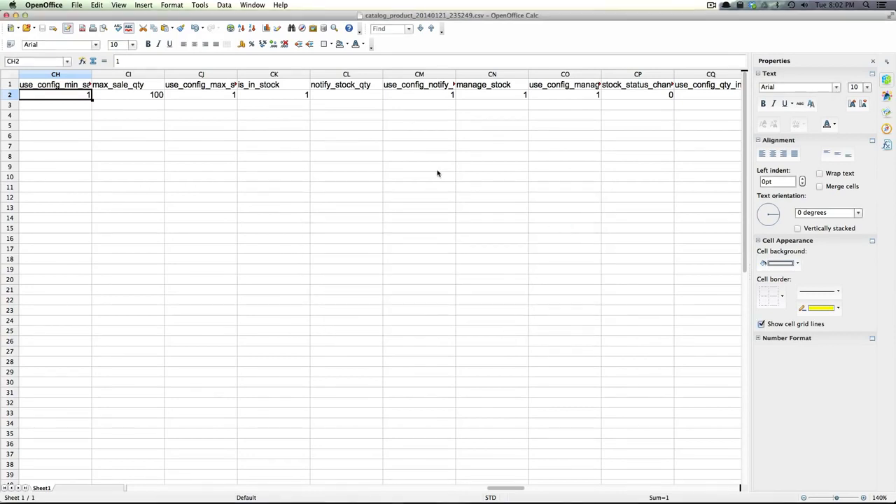
# Set Entity Type Products, behavior Append Complex Data, and choose catalog_product_20140121_235249.csv
pyautogui.press('super+Tab')
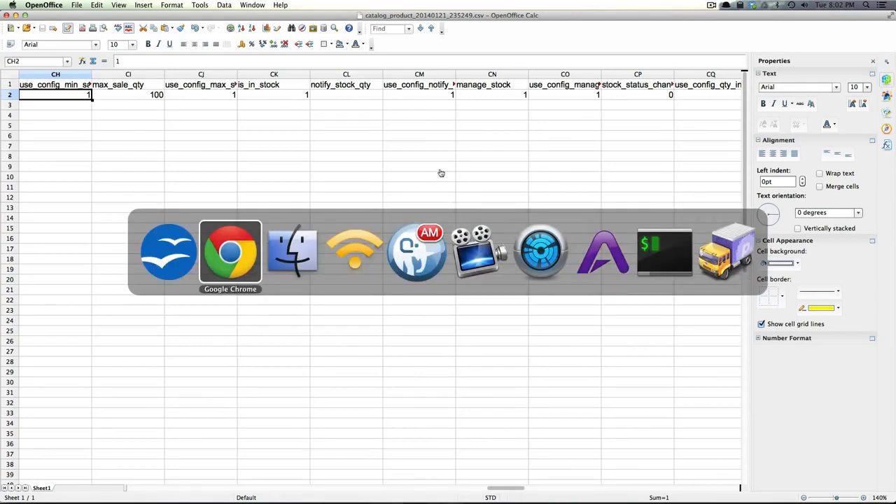
pyautogui.scroll(-3, 268, 253)
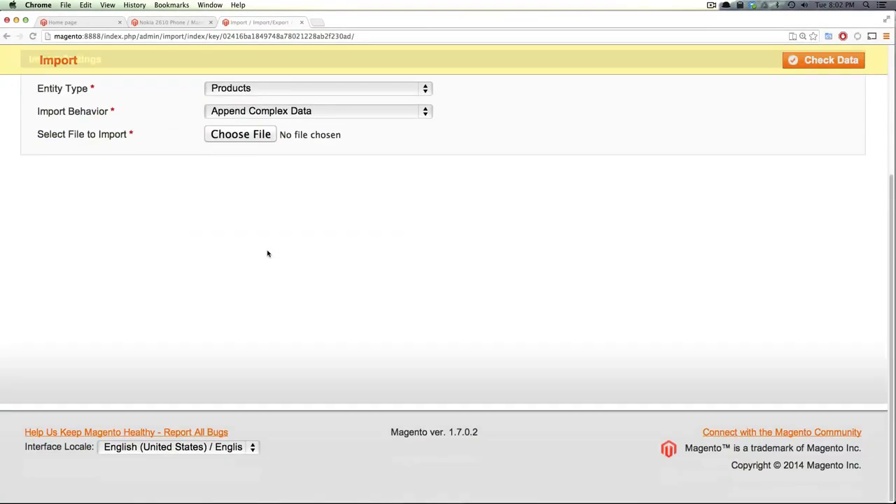
pyautogui.scroll(3, 248, 240)
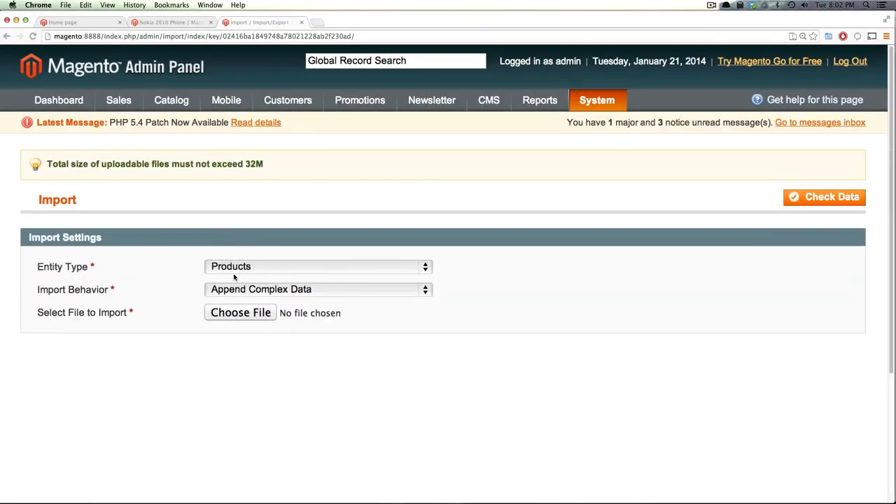
pyautogui.click(238, 270)
pyautogui.click(239, 269)
pyautogui.click(242, 289)
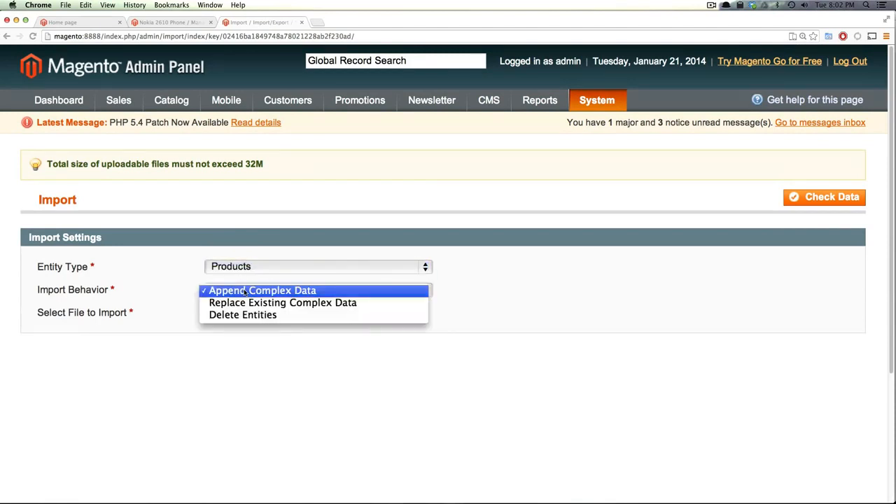
pyautogui.click(241, 289)
pyautogui.click(245, 312)
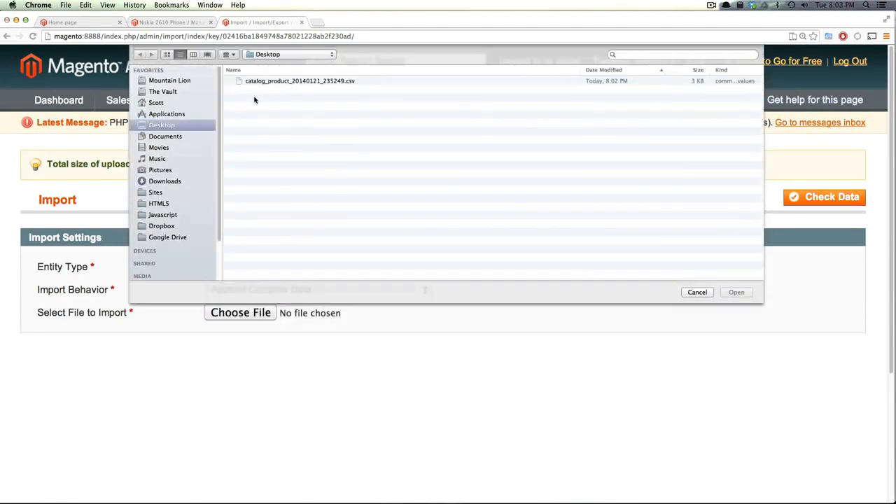
pyautogui.click(270, 82)
pyautogui.click(744, 294)
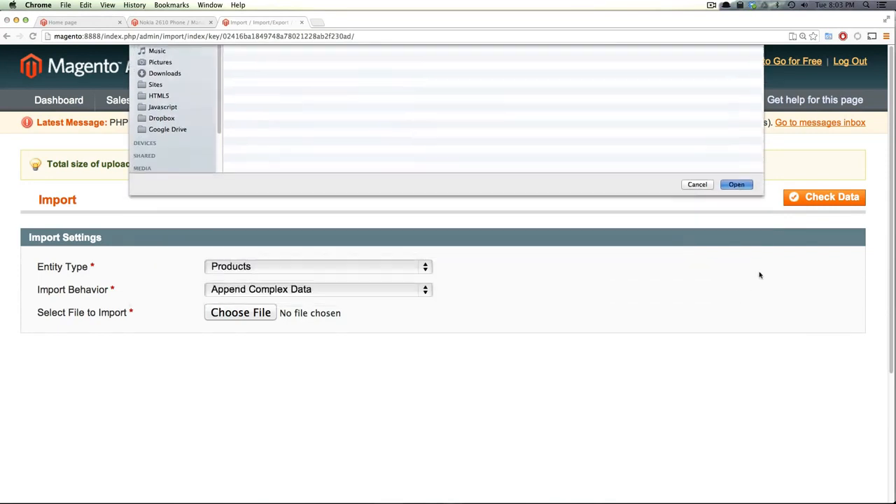
# Run Check Data on the CSV, then import the validated file
pyautogui.click(813, 202)
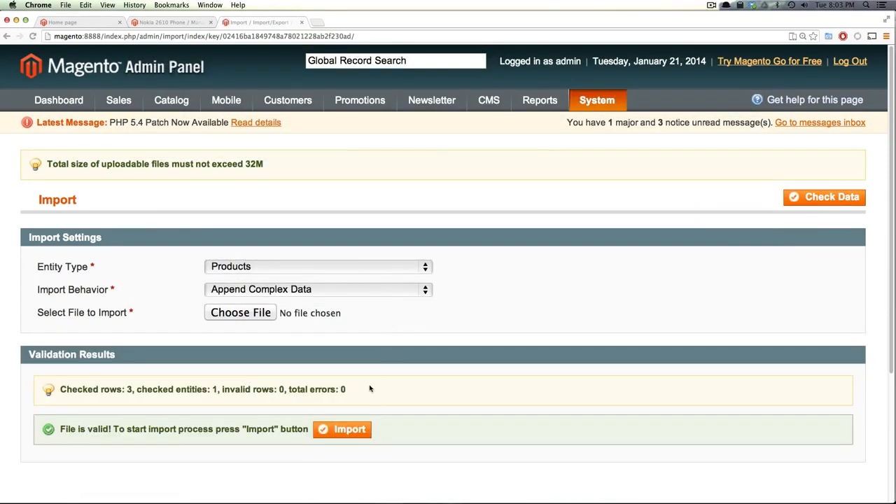
pyautogui.scroll(-3, 370, 332)
pyautogui.click(342, 350)
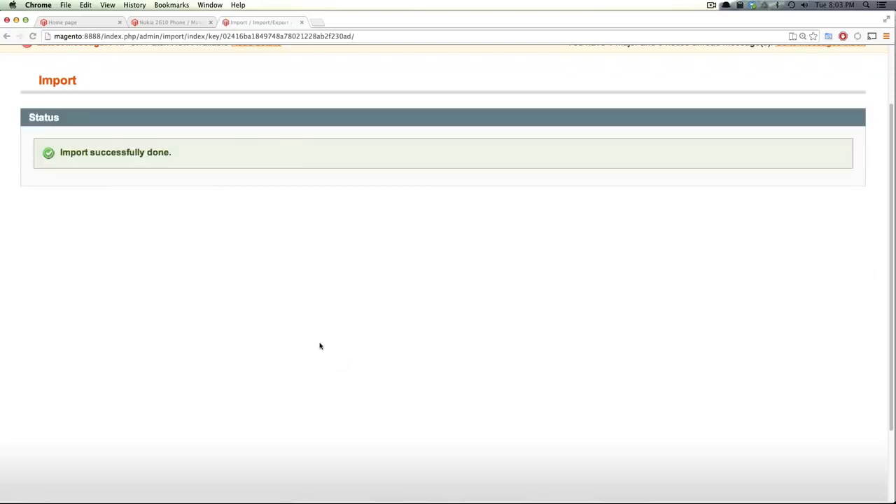
# Open Tea Blooms from Catalog > Manage Products and review its three images in the Images tab
pyautogui.click(162, 22)
pyautogui.scroll(2, 165, 133)
pyautogui.moveTo(180, 104)
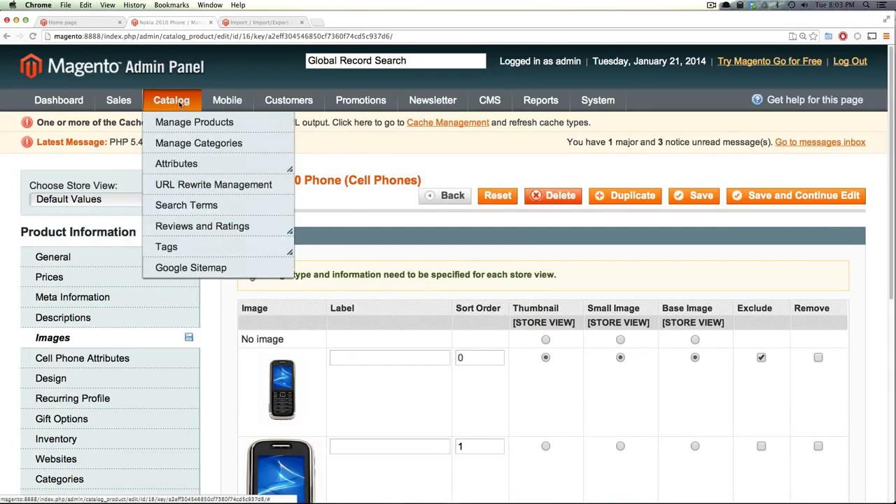
pyautogui.click(174, 124)
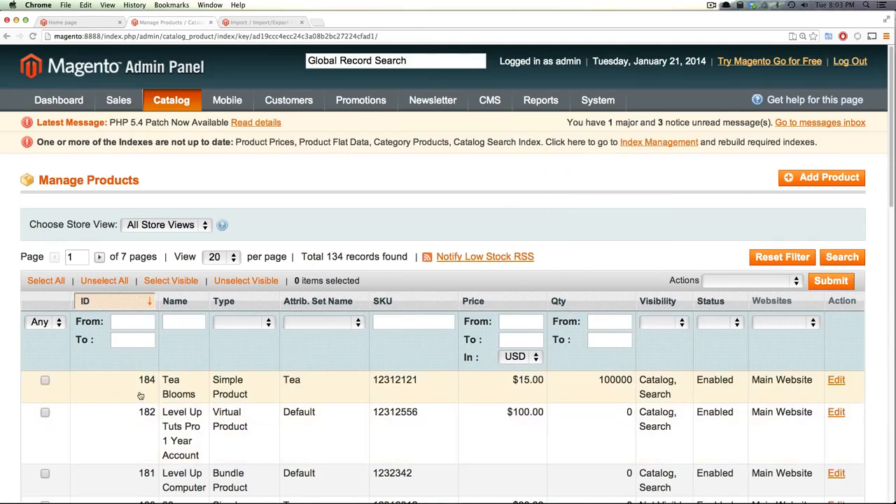
pyautogui.click(838, 382)
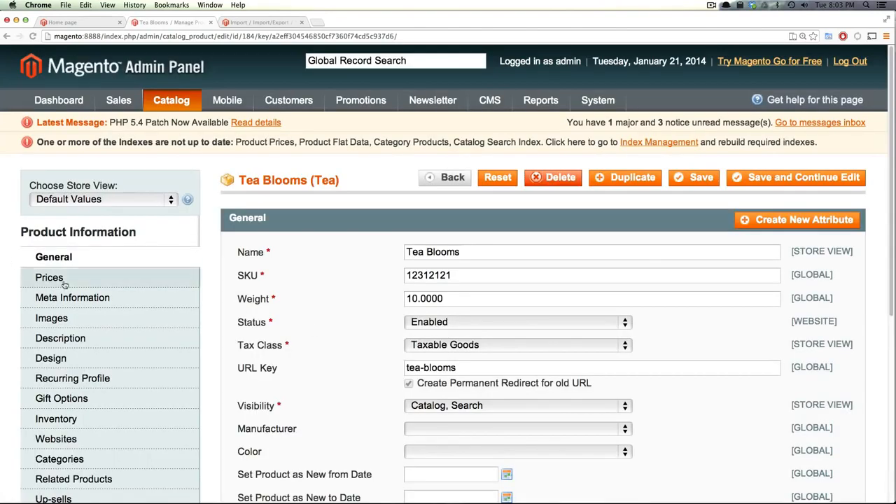
pyautogui.click(93, 318)
pyautogui.scroll(-5, 93, 319)
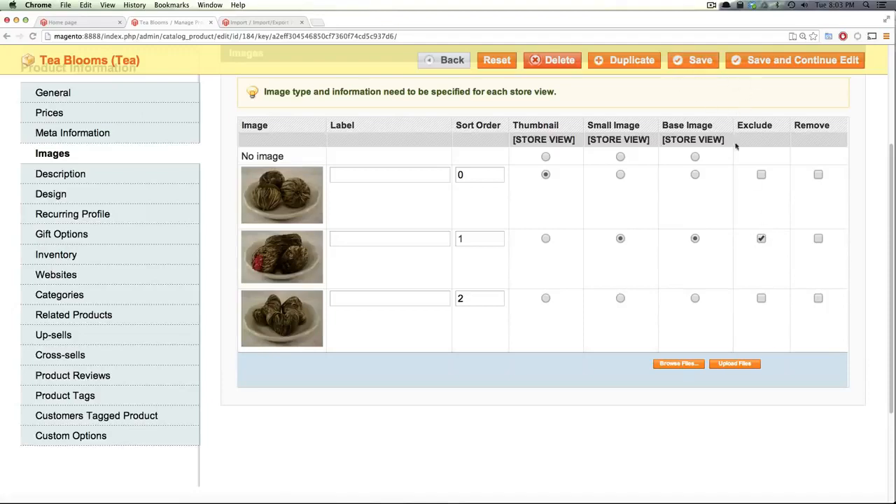
pyautogui.scroll(3, 379, 168)
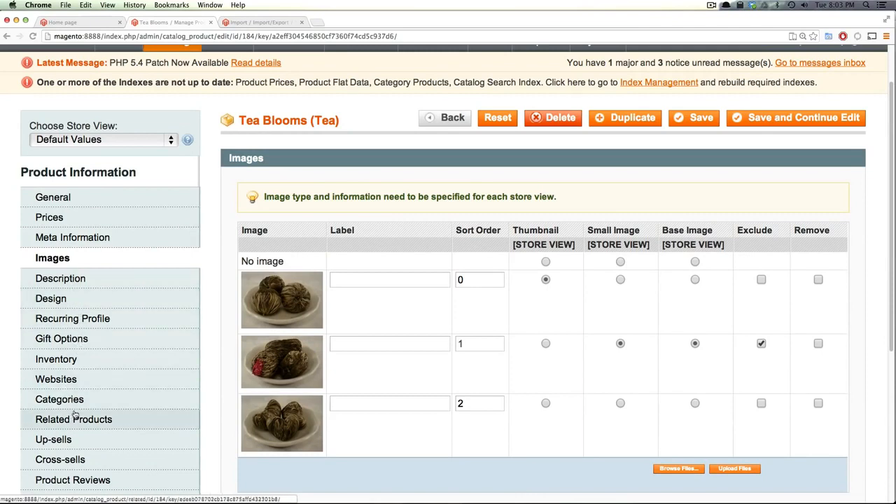
# Tick Electronics, Furniture, Living Room and Bedroom under Categories, then Save and Continue Edit
pyautogui.click(129, 396)
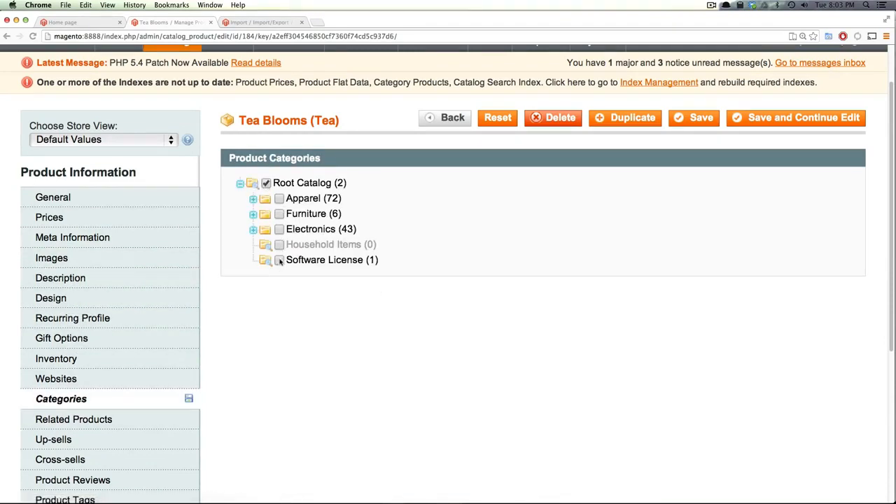
pyautogui.click(279, 230)
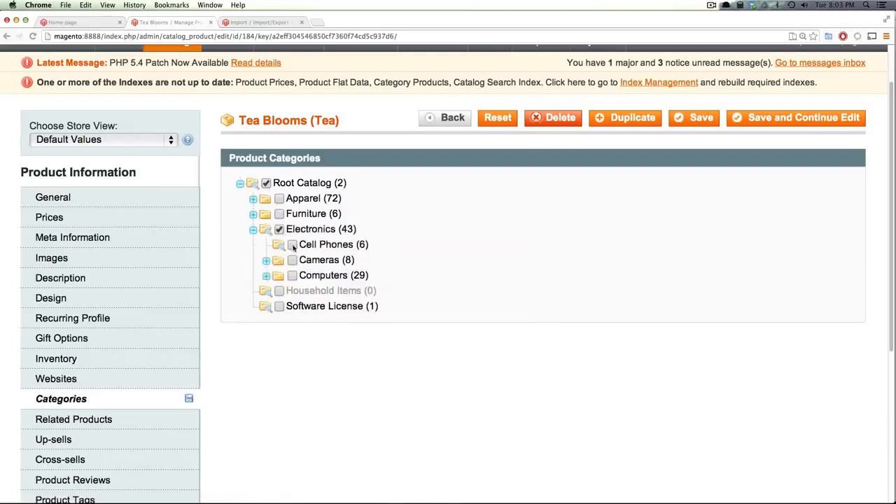
pyautogui.click(280, 213)
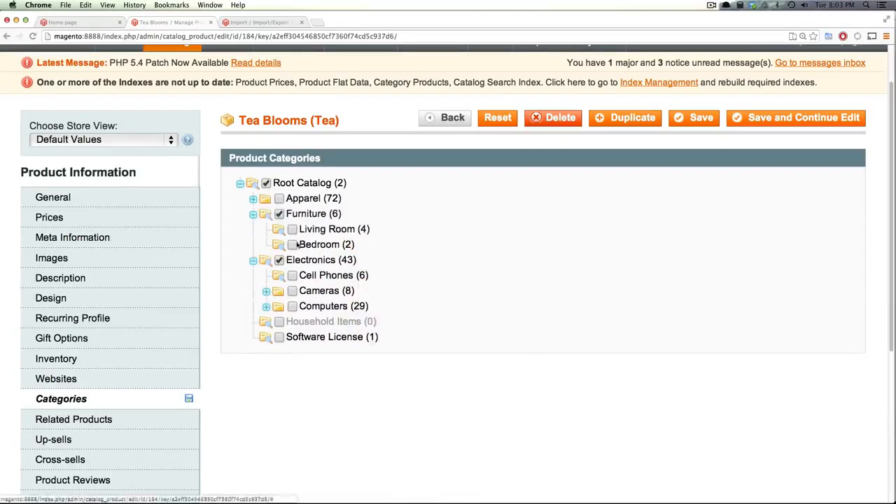
pyautogui.click(292, 229)
pyautogui.click(292, 244)
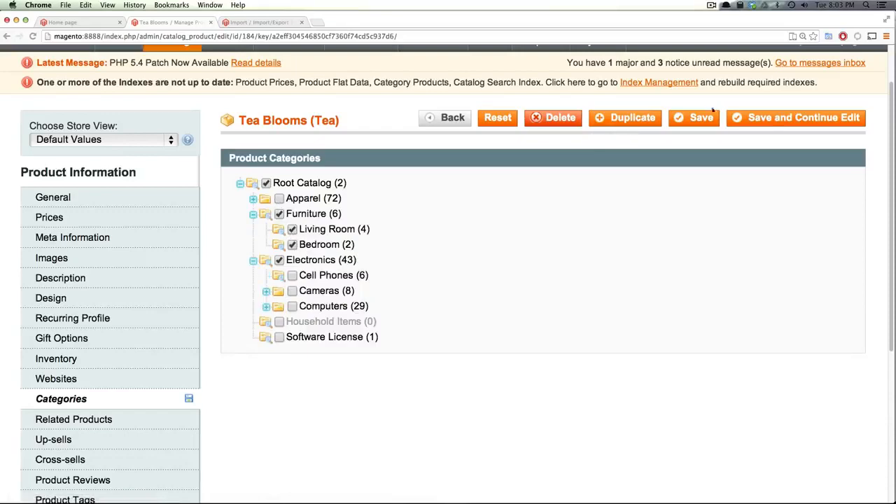
pyautogui.click(803, 117)
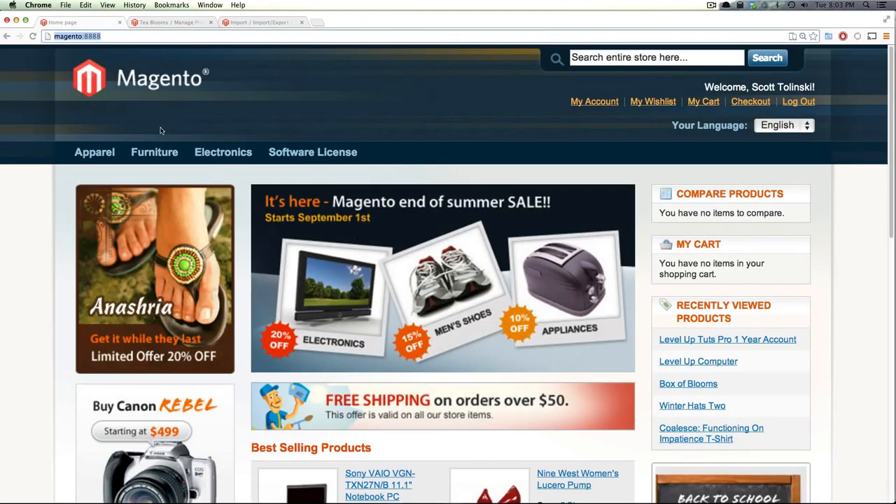
# Browse to Furniture › Living Room, open Tea Blooms and zoom its teacup photo in and out
pyautogui.click(160, 153)
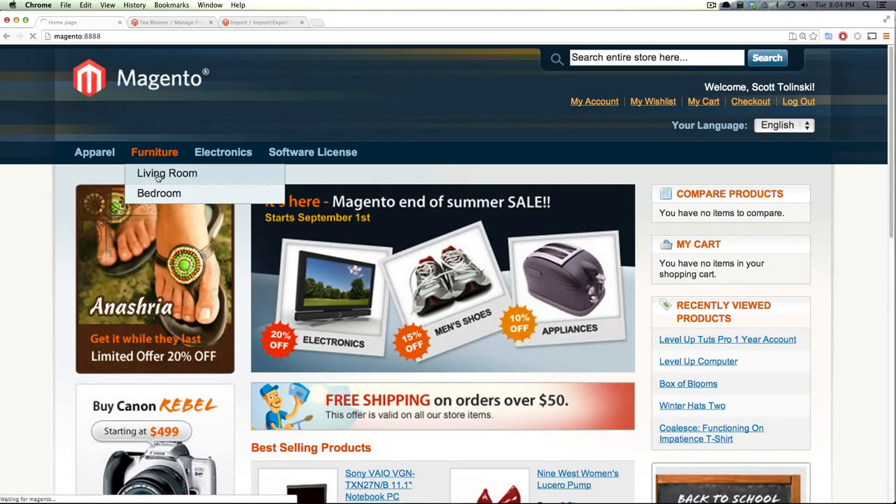
pyautogui.moveTo(213, 146)
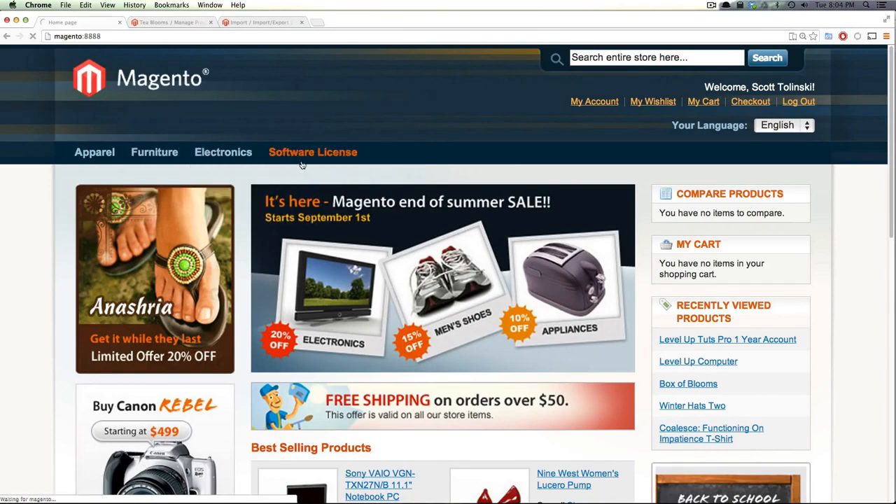
pyautogui.scroll(-6, 413, 260)
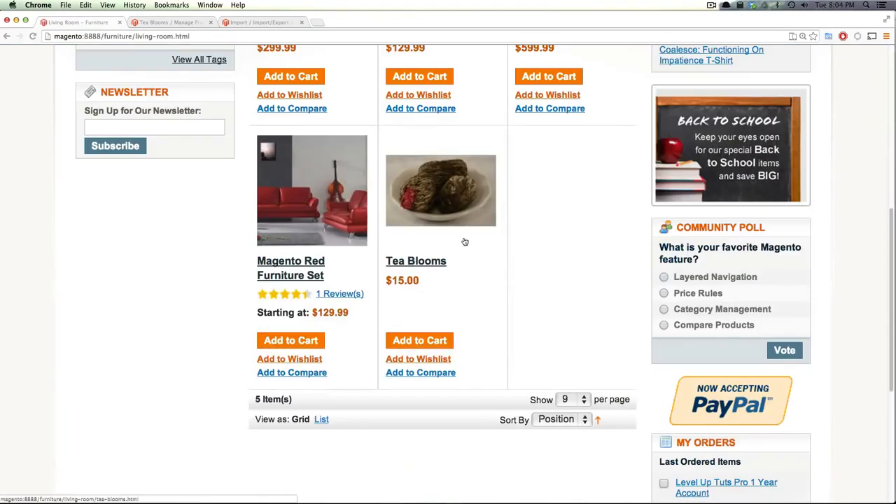
pyautogui.click(410, 269)
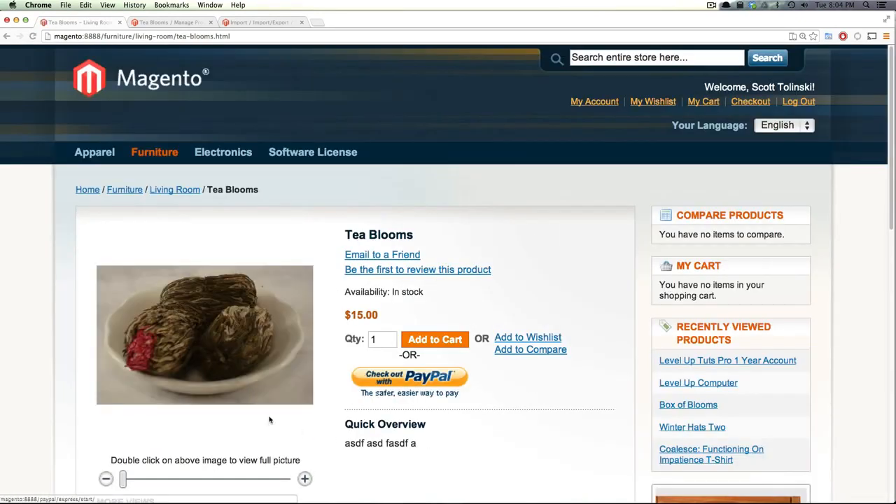
pyautogui.moveTo(126, 481); pyautogui.dragTo(175, 482)
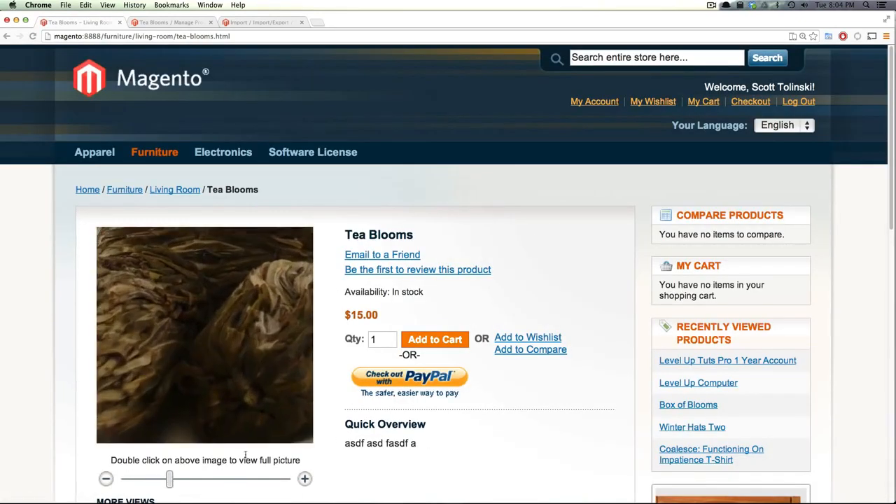
pyautogui.scroll(-10, 357, 417)
pyautogui.scroll(4, 144, 335)
pyautogui.scroll(2, 274, 385)
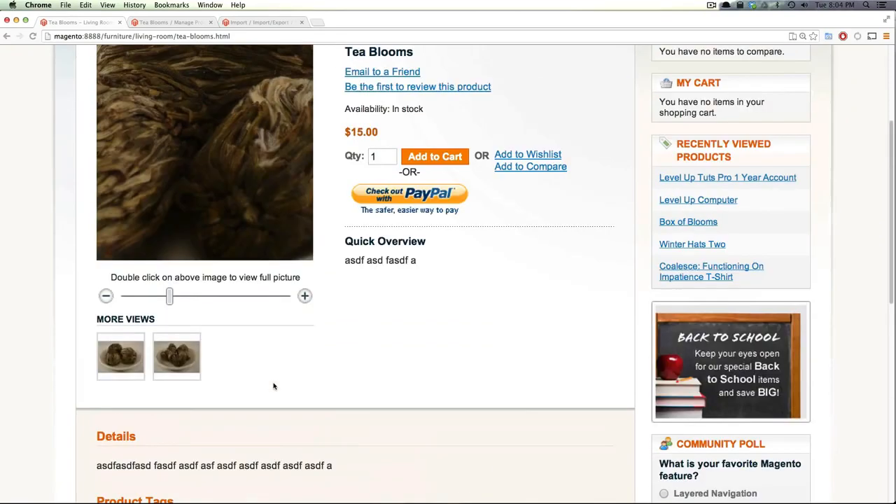
pyautogui.moveTo(170, 299); pyautogui.dragTo(116, 295)
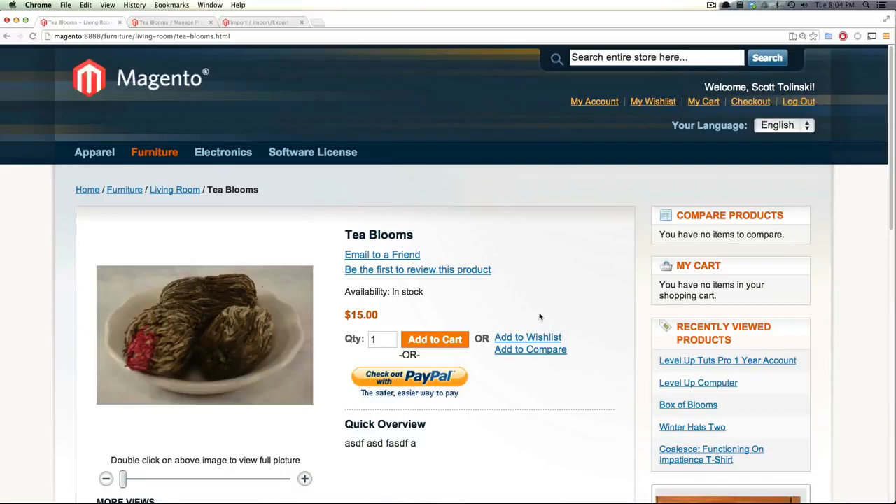
# Switch to Finder and select DSC00499_2.JPG in the media/import folder
pyautogui.press('super+Tab')
pyautogui.press('super+Tab')
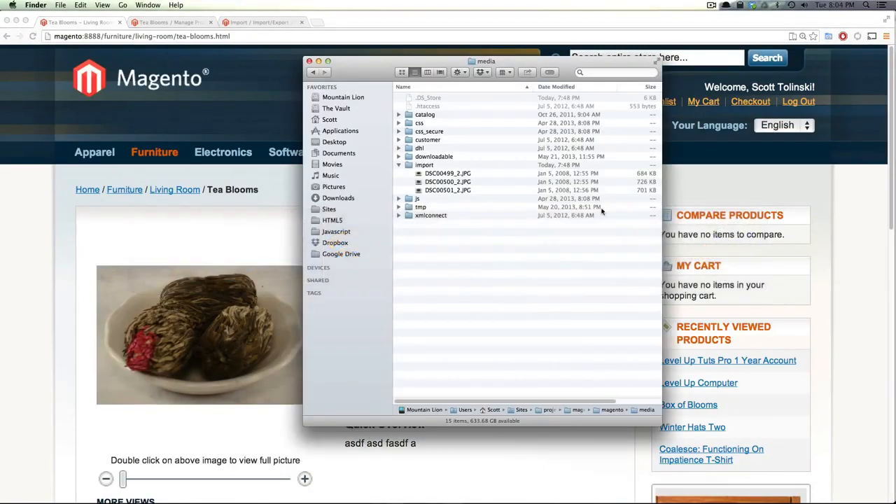
pyautogui.click(418, 177)
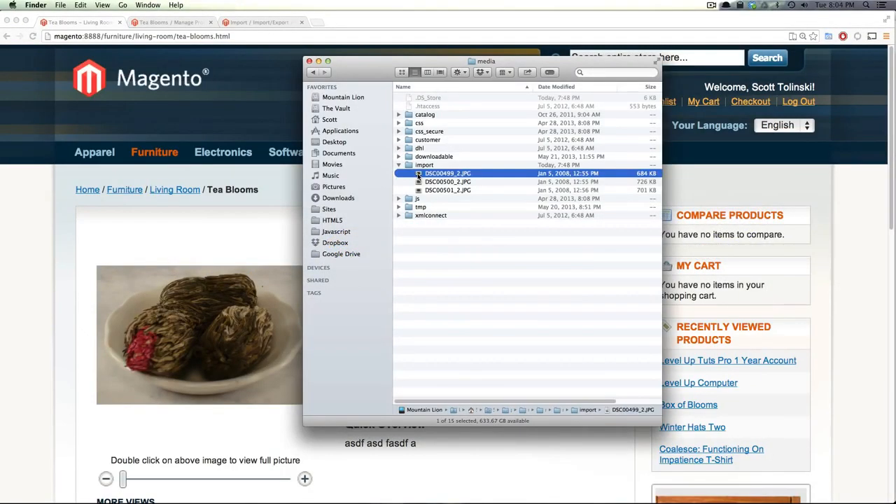